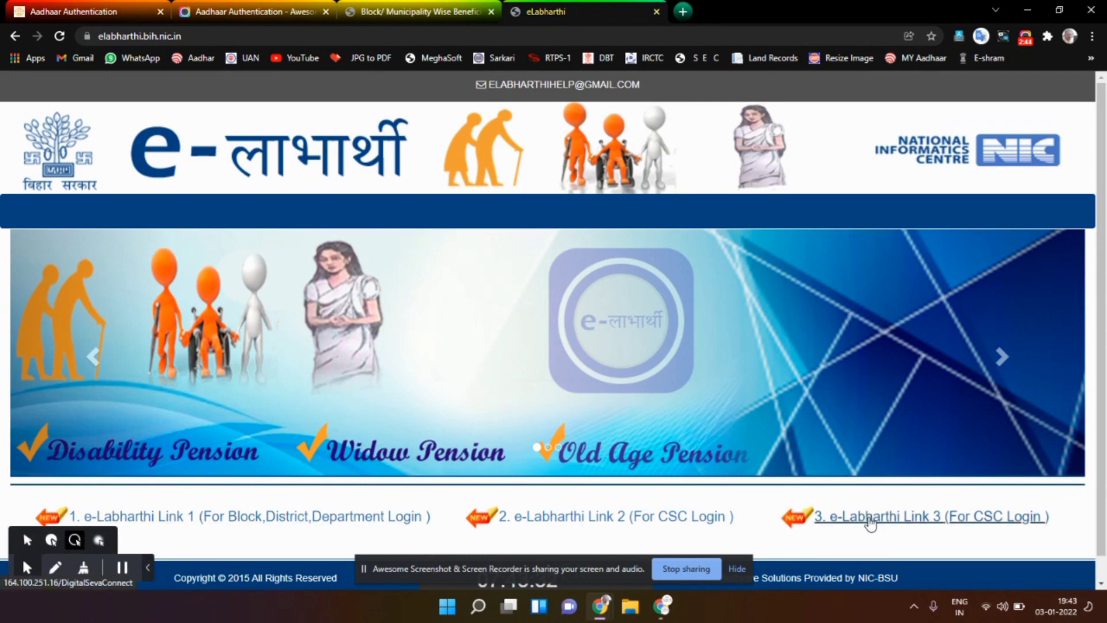
Follow 'e-Labharthi Link 3 (For CSC Login)' through to 'Login with Digital Seva Connect'
left_click(948, 519)
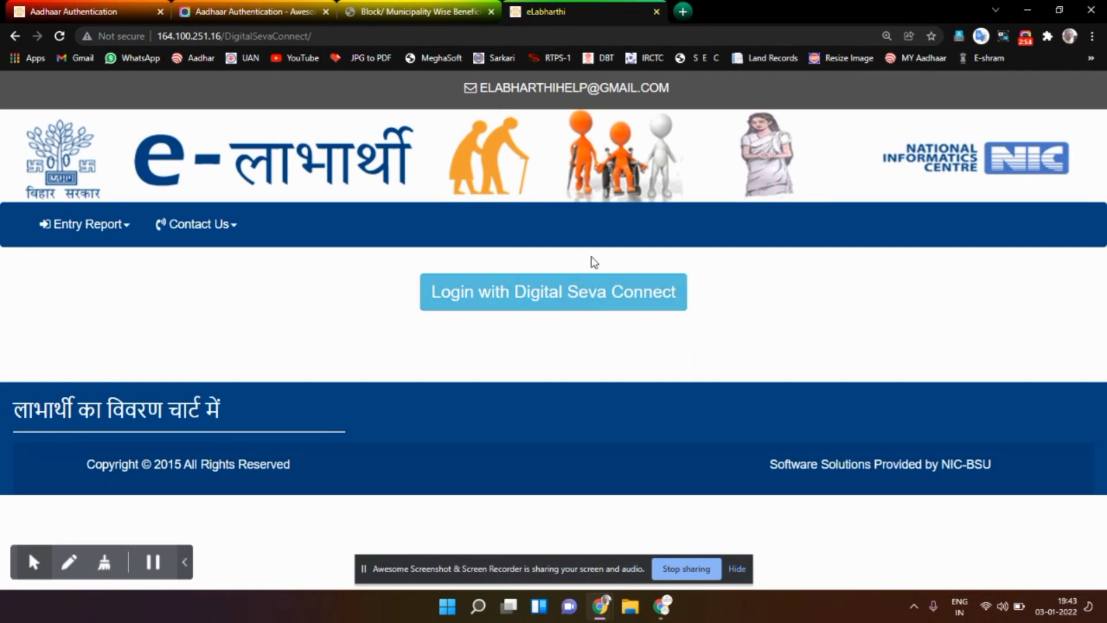
left_click(602, 303)
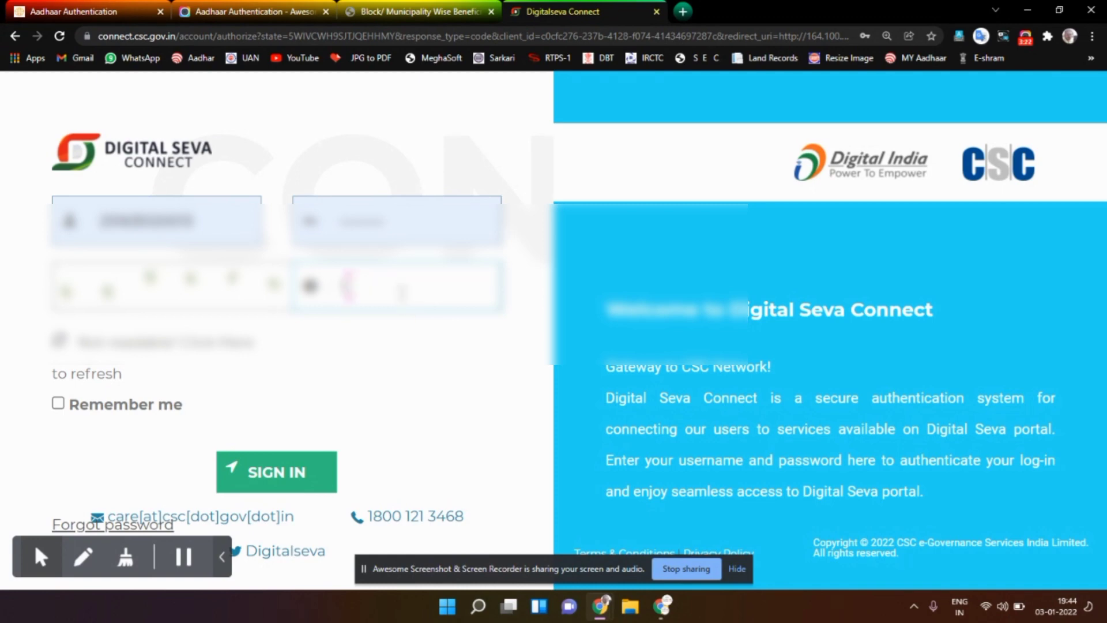
Submit the entered CSC username, password and captcha to sign in to Digital Seva Connect
key("Return")
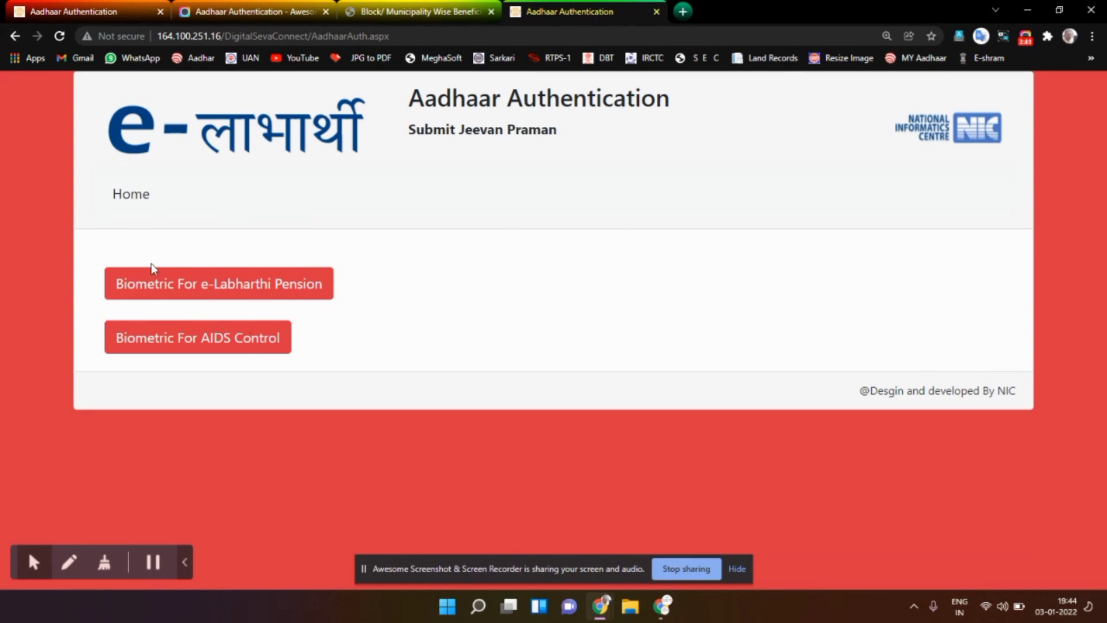
Open 'Biometric For e-Labharthi Pension' to reach the beneficiary search page
left_click(231, 288)
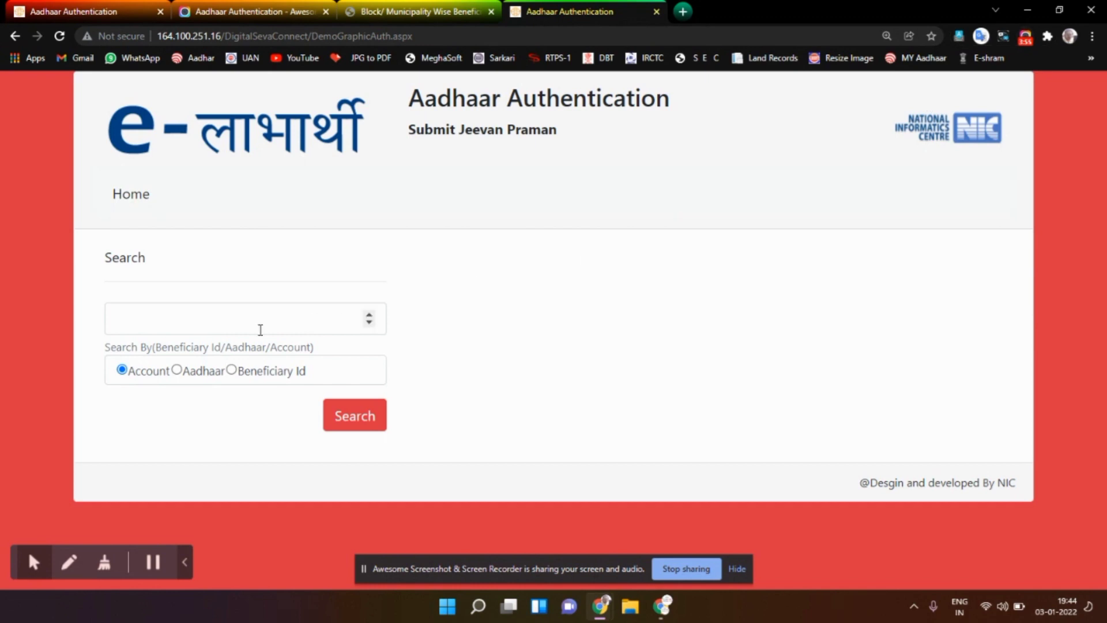
left_click(69, 562)
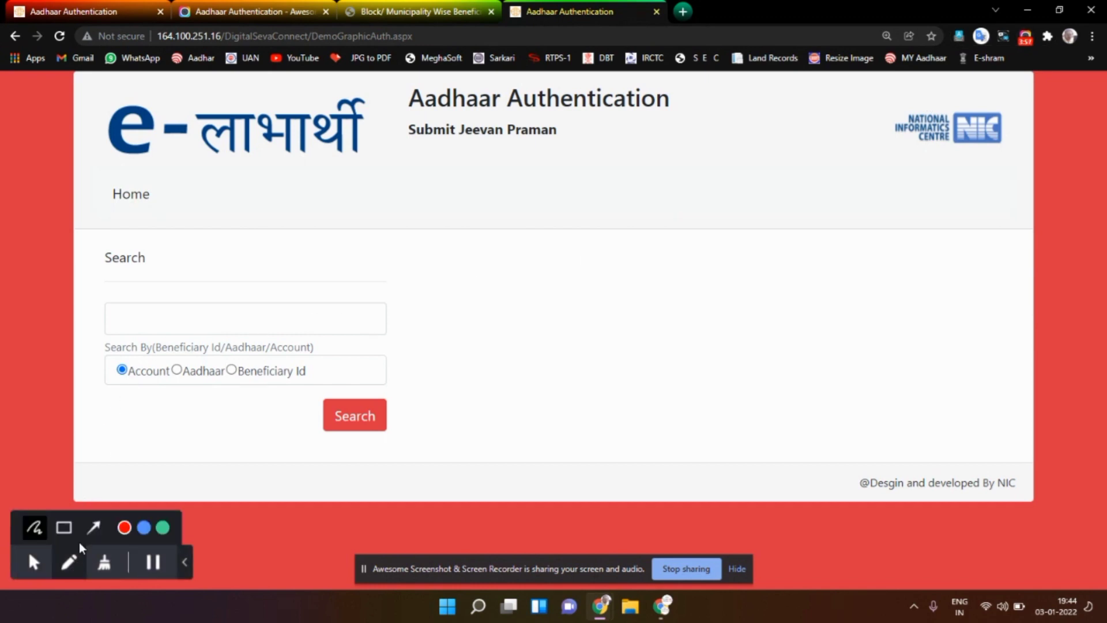
left_click(94, 528)
mouse_move(106, 242)
left_mouse_down()
mouse_move(95, 314)
mouse_move(125, 354)
left_mouse_up()
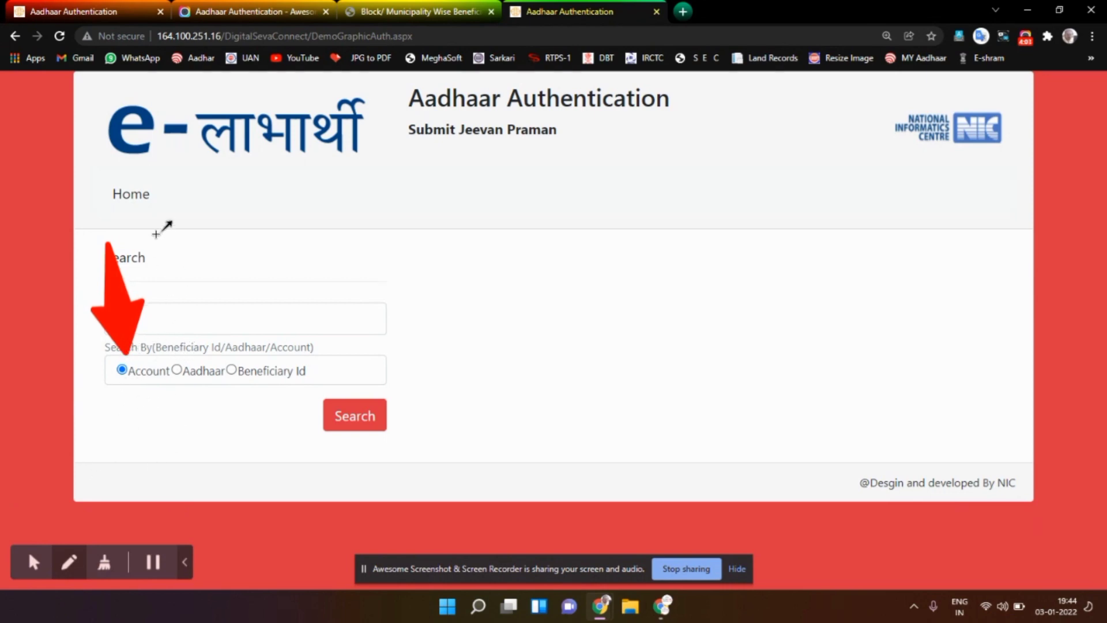
mouse_move(155, 222)
left_mouse_down()
mouse_move(175, 251)
mouse_move(174, 363)
mouse_move(183, 360)
left_mouse_up()
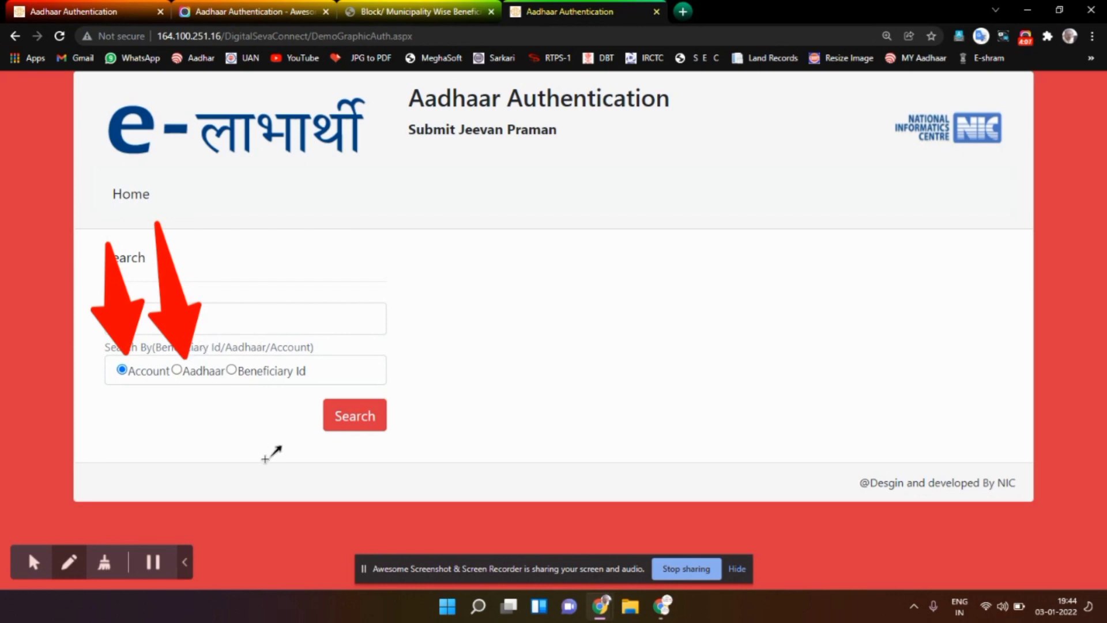
mouse_move(265, 472)
left_mouse_down()
mouse_move(233, 397)
mouse_move(236, 369)
mouse_move(231, 377)
left_mouse_up()
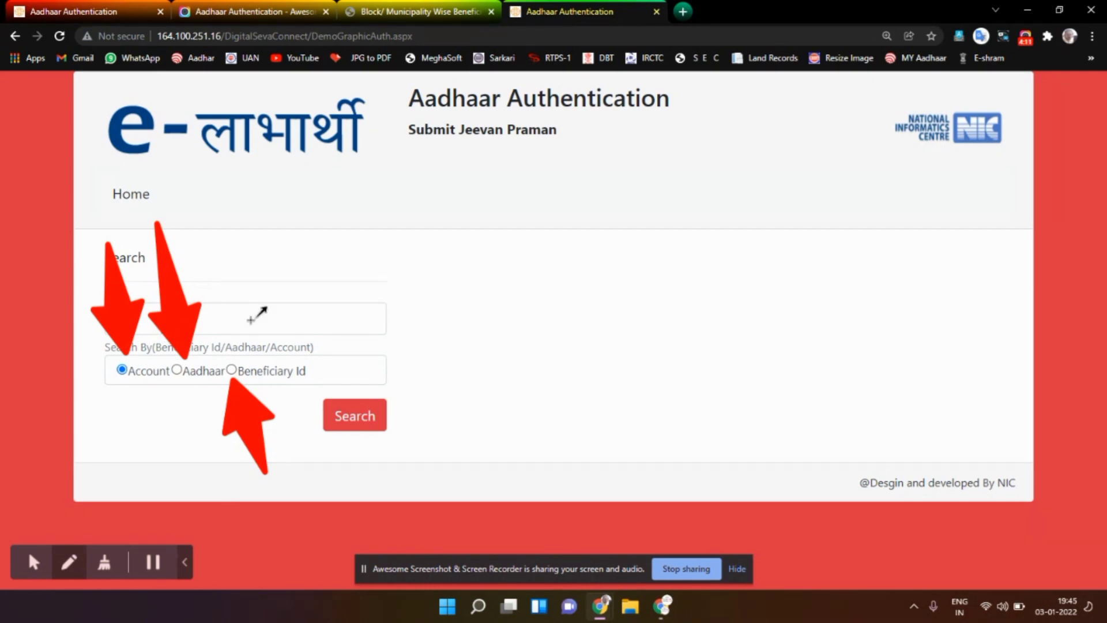
left_click(115, 570)
left_click(164, 253)
left_click(121, 334)
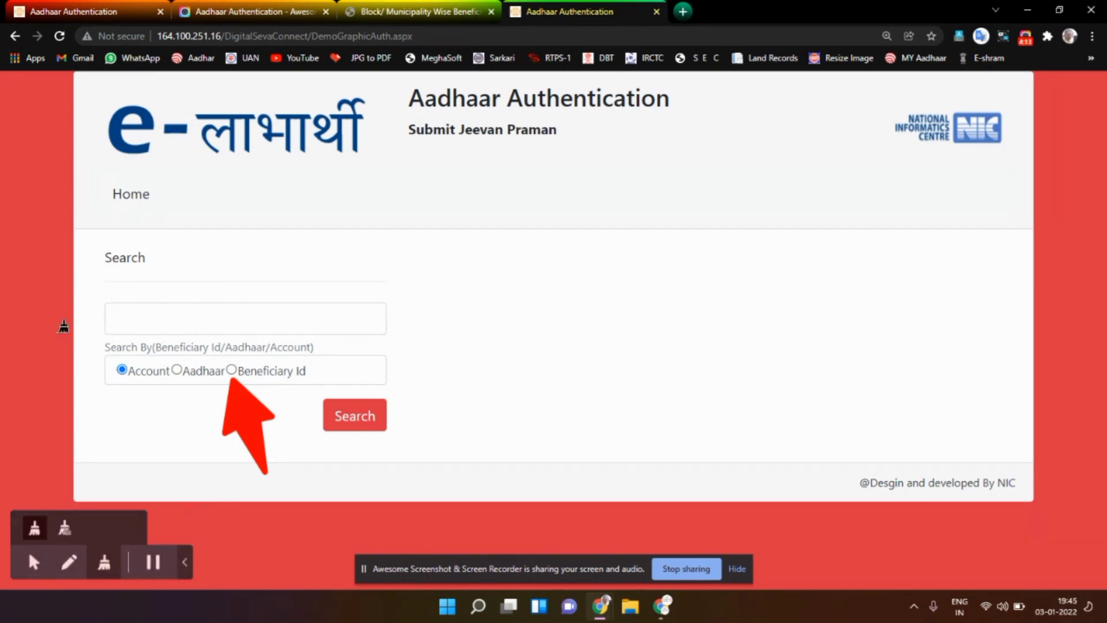
left_click(255, 415)
left_click(33, 562)
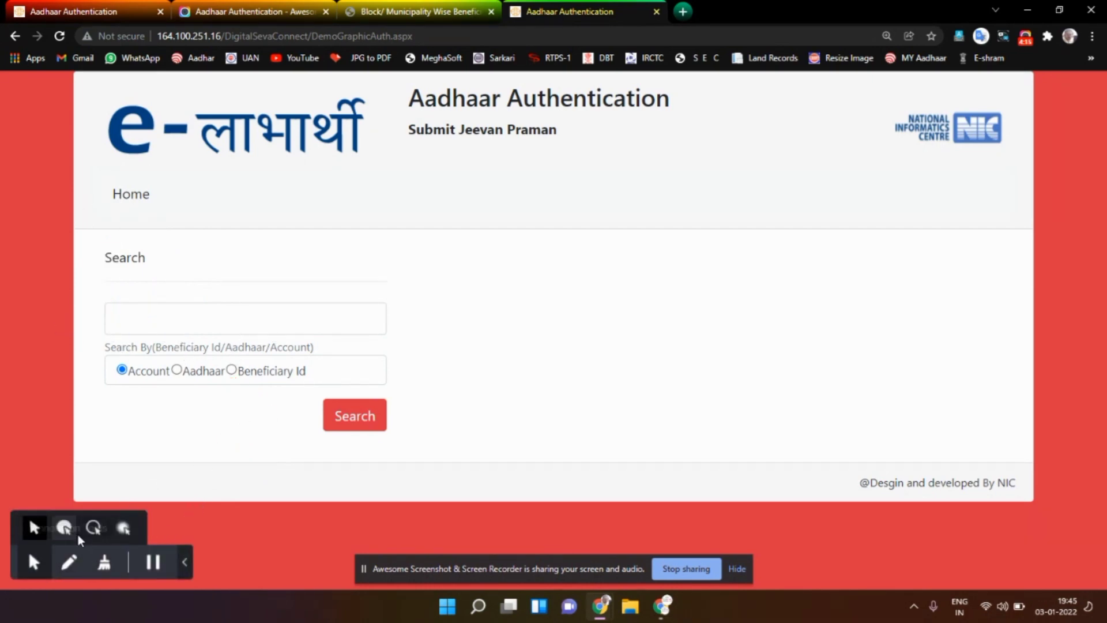
left_click(94, 528)
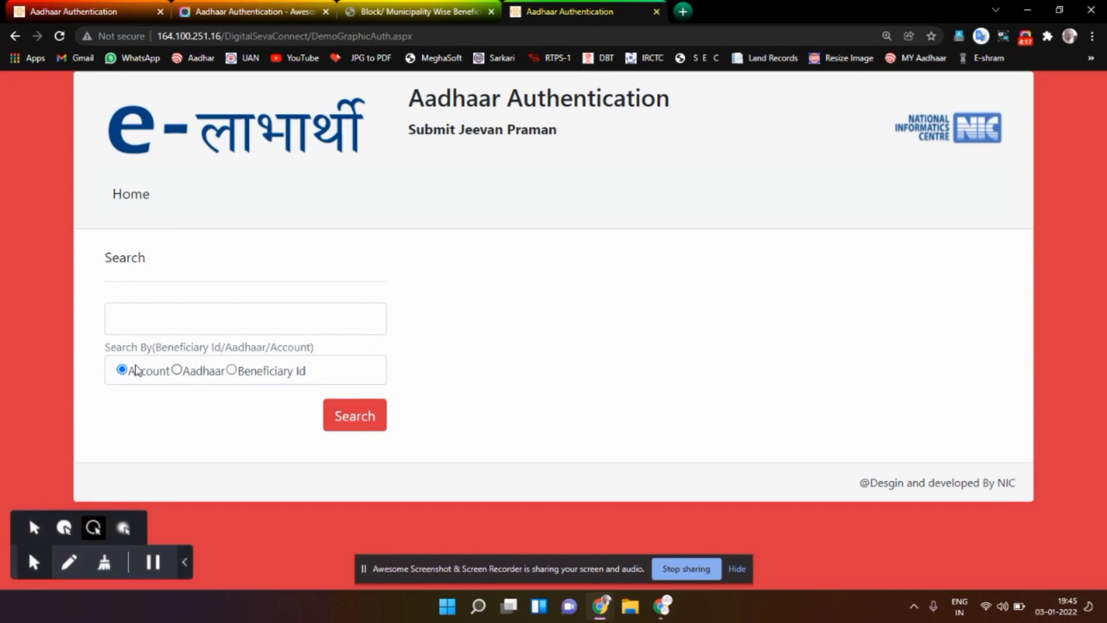
Switch the beneficiary search type from Account to Aadhaar, then to Beneficiary Id
left_click(116, 318)
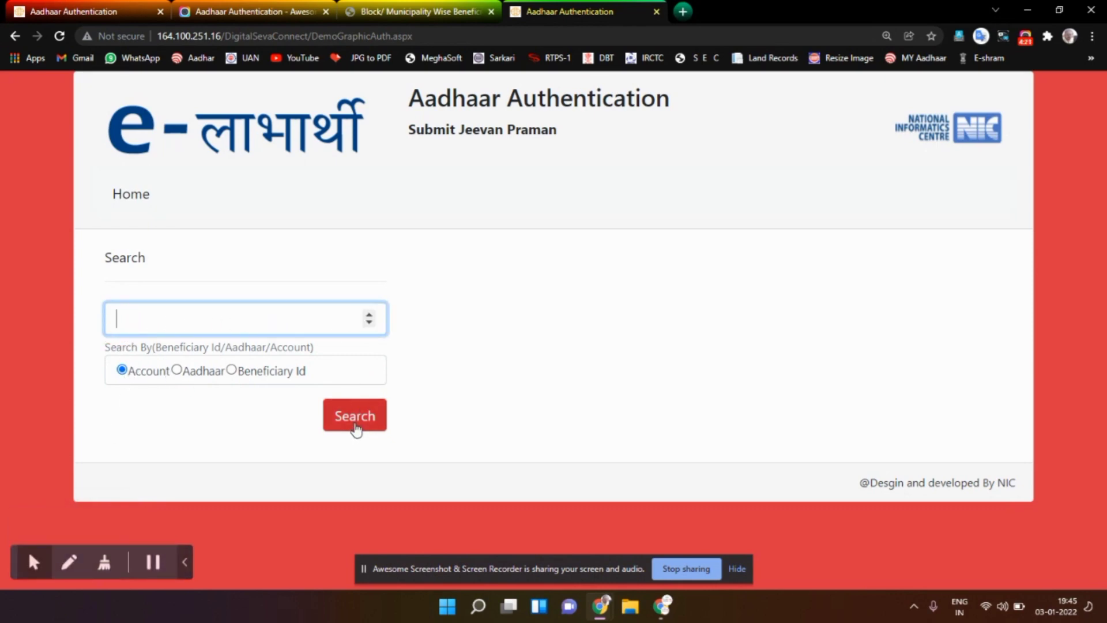
left_click(177, 370)
left_click(138, 317)
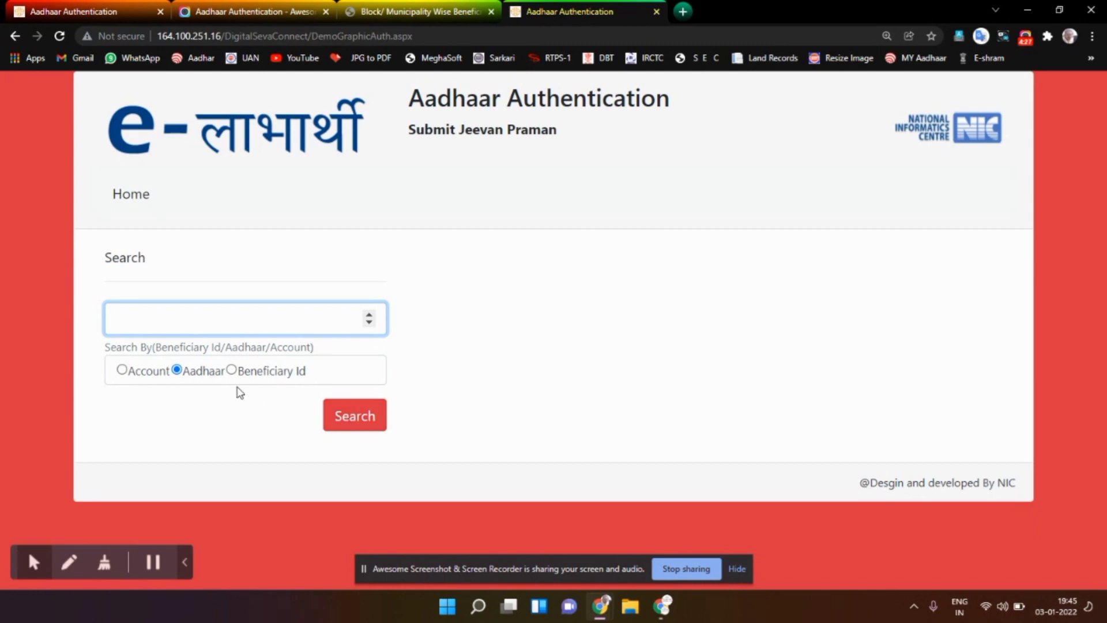
left_click(231, 370)
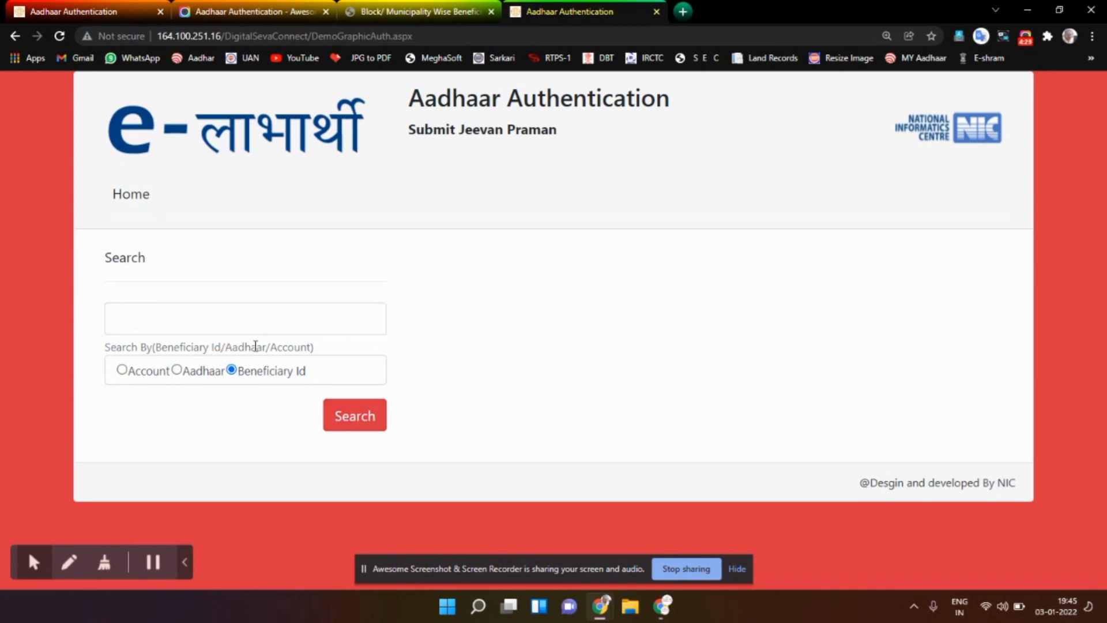
left_click(174, 317)
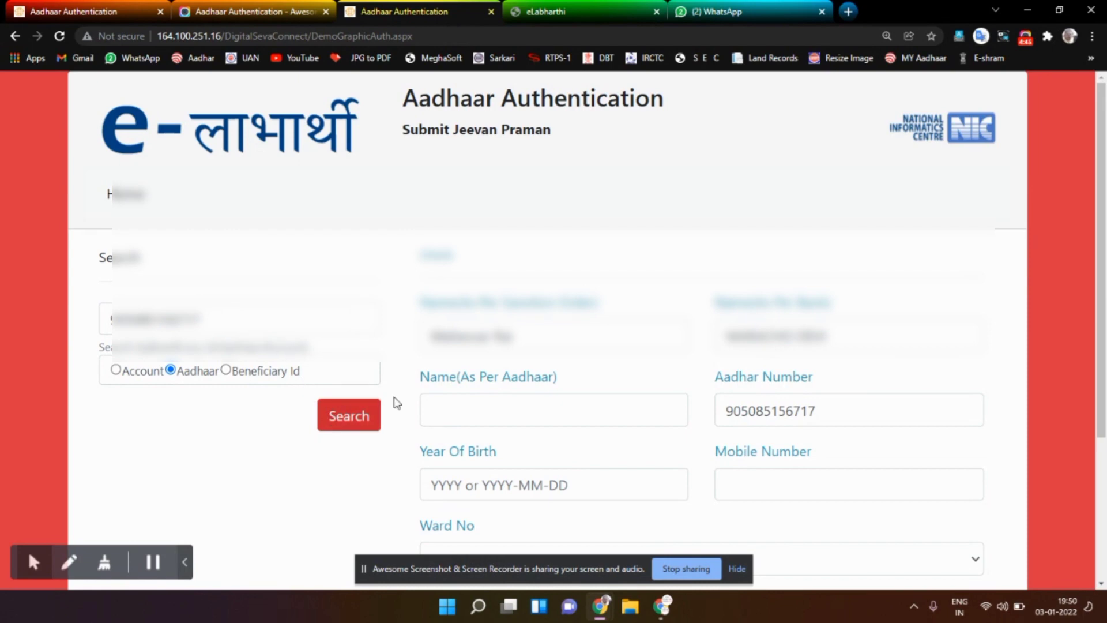
Highlight the sanction-order name, bank name, Aadhaar name, Aadhar Number, Year Of Birth, Mobile and Ward No labels
scroll(823, 122, "down", 4)
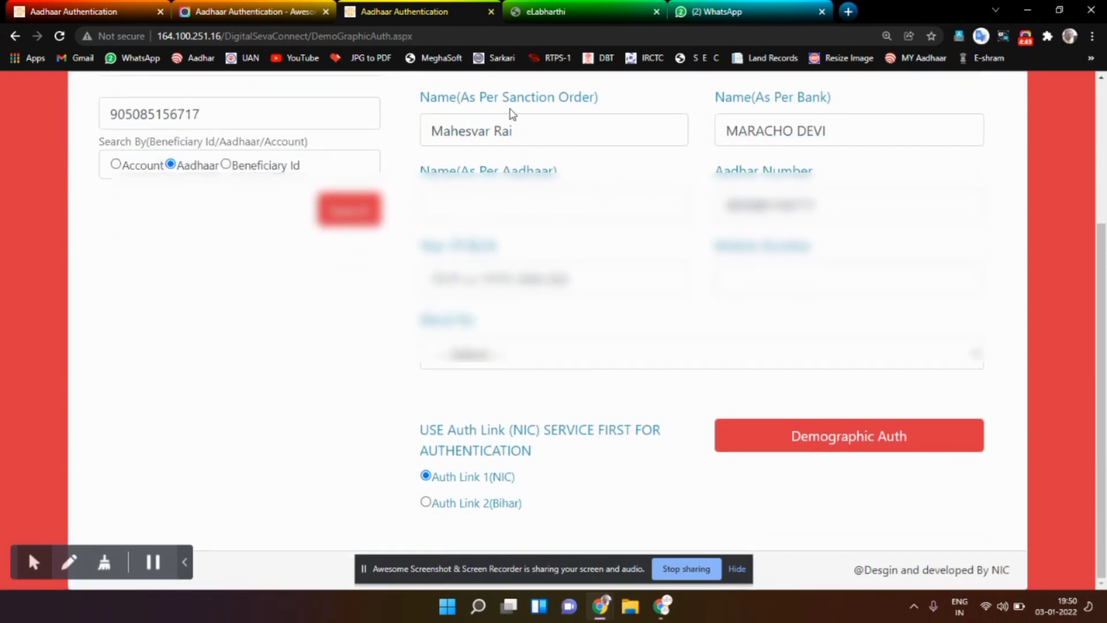
left_click_drag(619, 101, 430, 100)
left_click_drag(714, 98, 848, 104)
left_click(572, 179)
left_click_drag(572, 180, 420, 173)
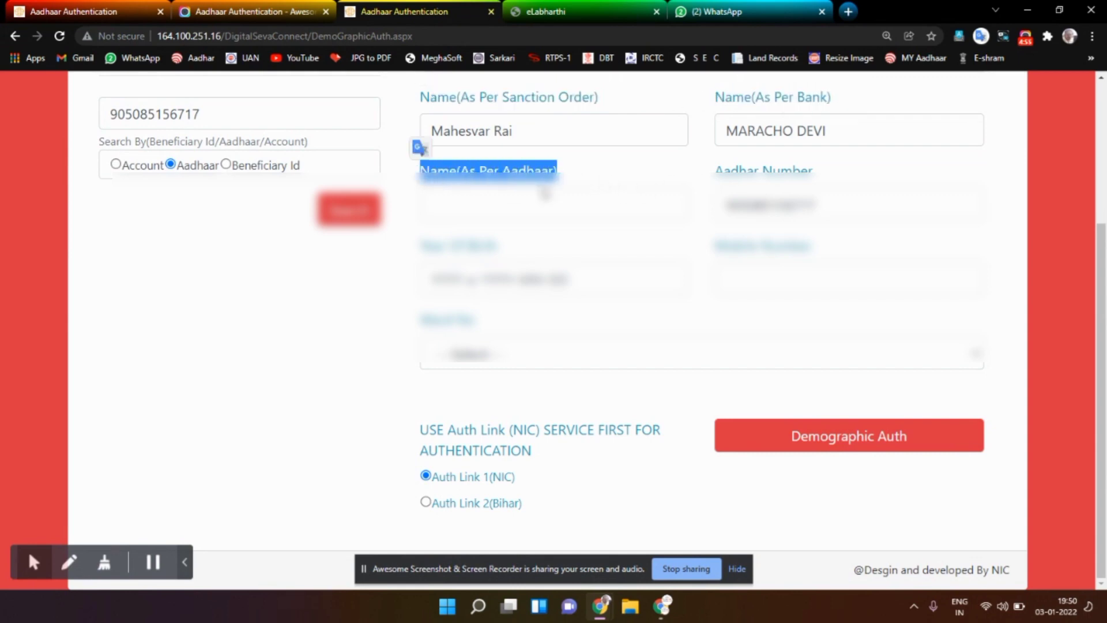
left_click_drag(713, 173, 819, 171)
left_click_drag(515, 263, 418, 266)
left_click_drag(684, 256, 813, 247)
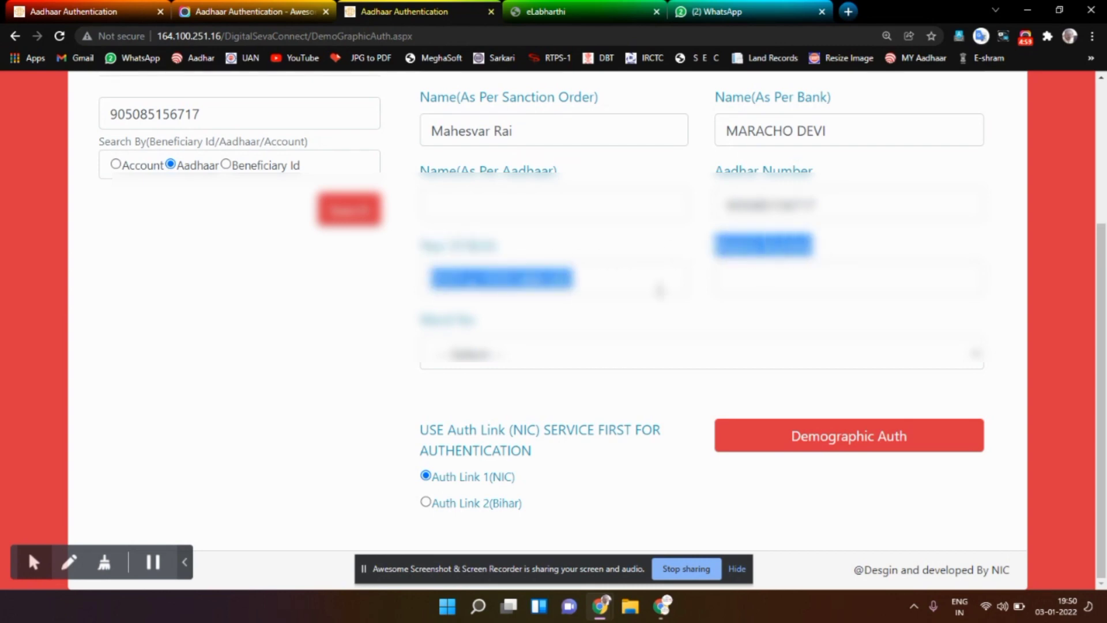
left_click_drag(490, 323, 429, 341)
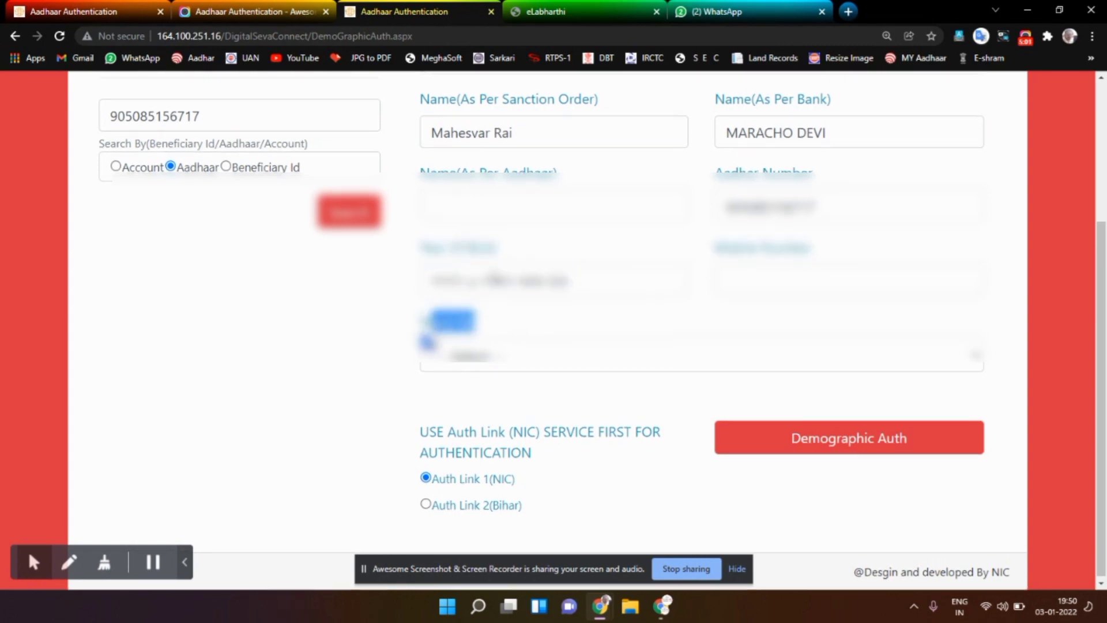
scroll(496, 310, "up", 2)
left_click(547, 251)
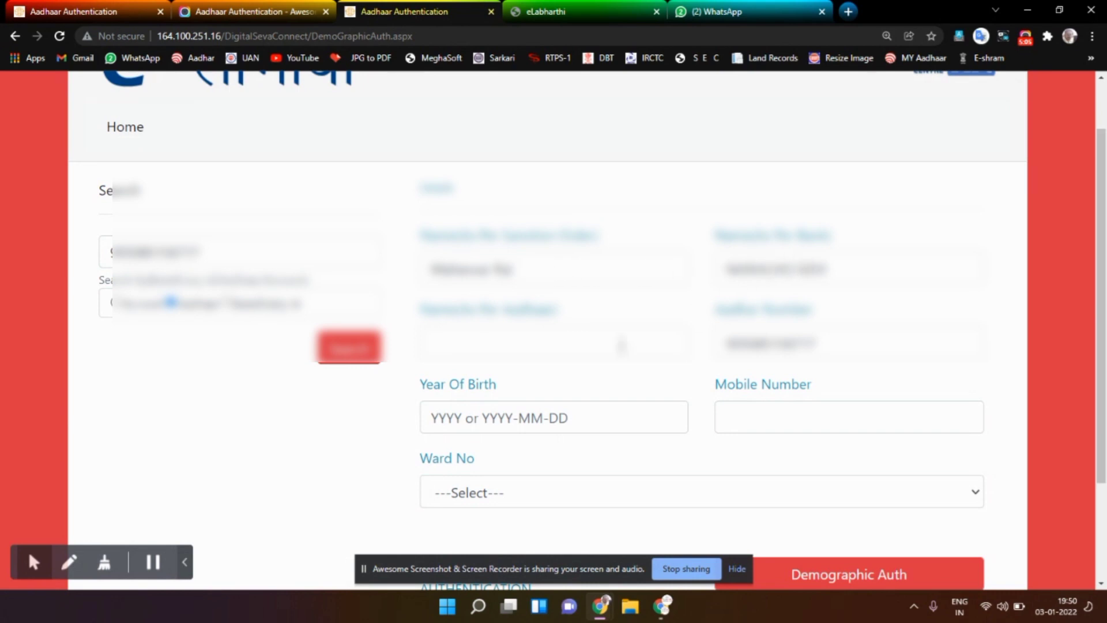
Highlight the filled-in names as per sanction order and as per bank
left_click(433, 343)
left_click(581, 300)
left_click_drag(448, 237, 592, 253)
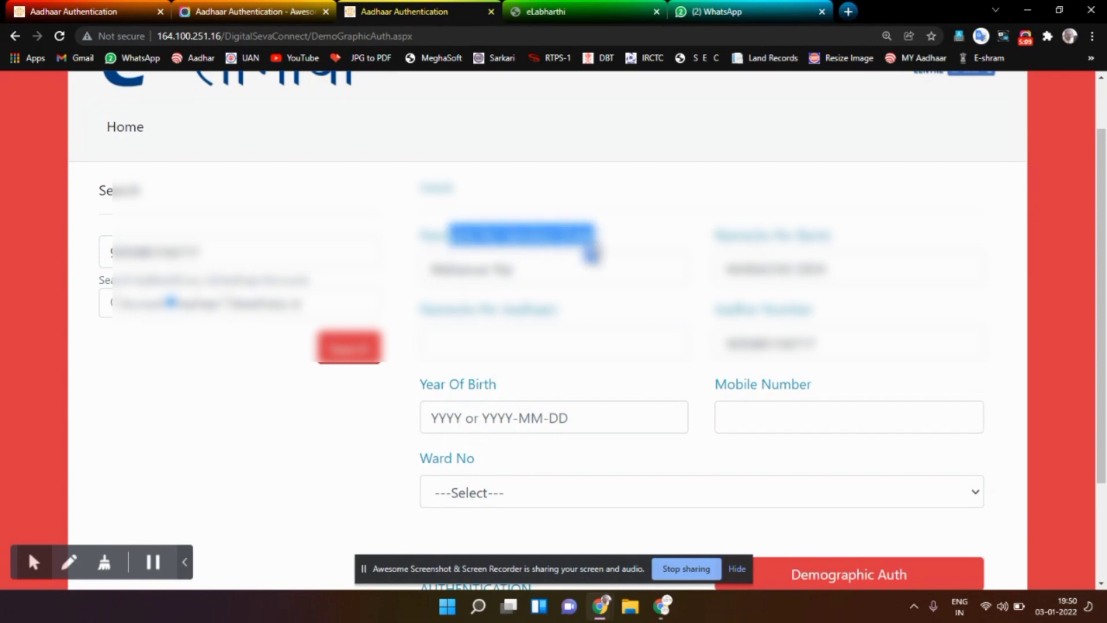
left_click(531, 275)
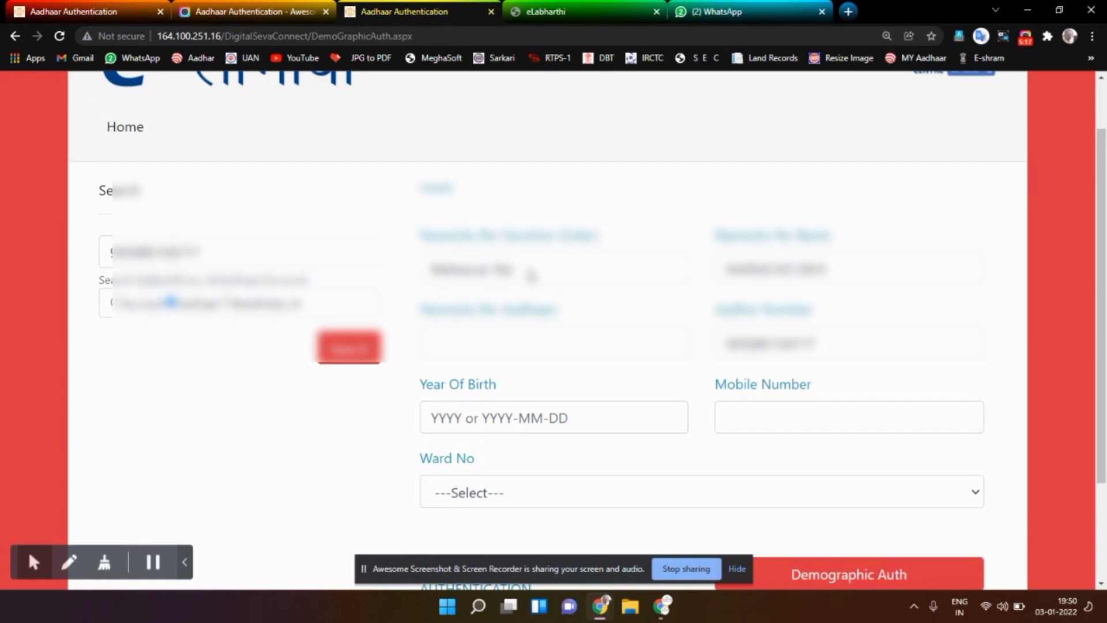
double_click(499, 268)
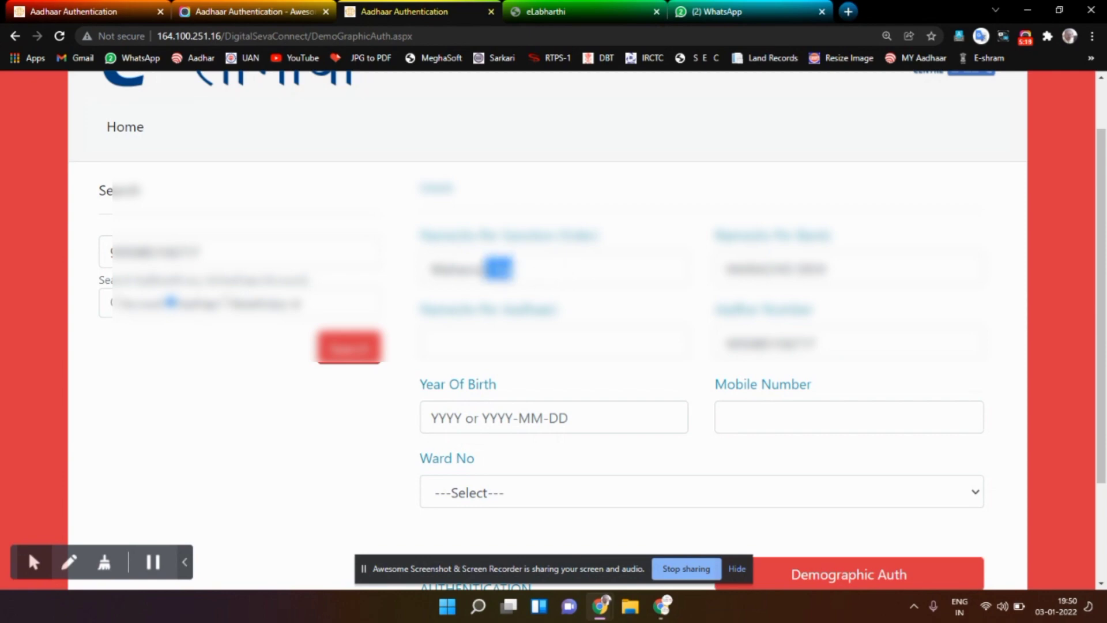
left_click_drag(714, 234, 837, 239)
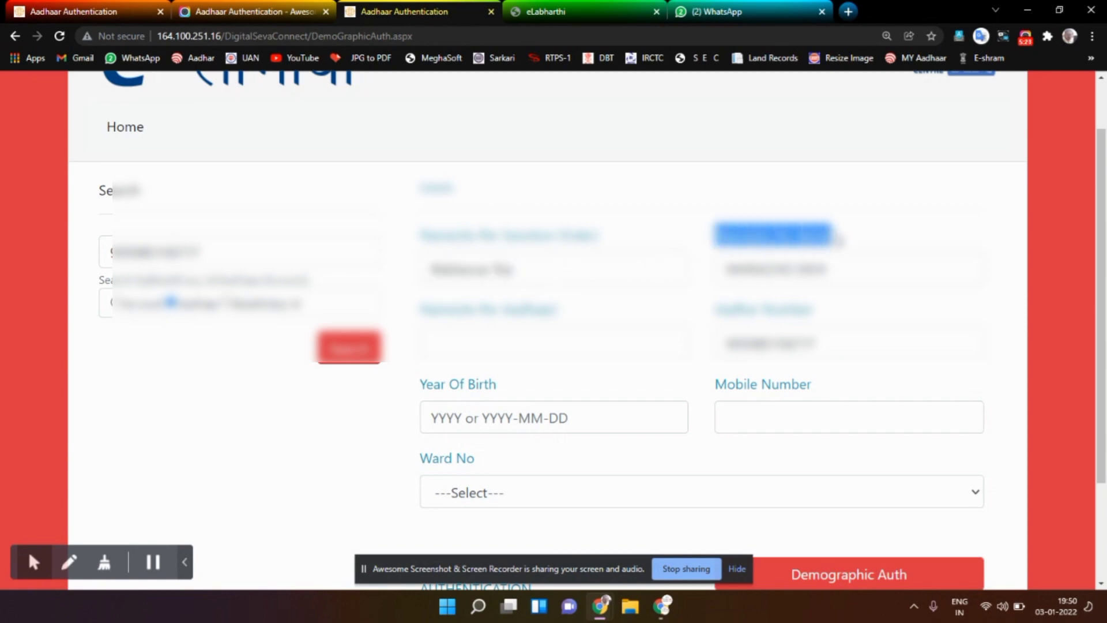
left_click_drag(830, 278, 718, 277)
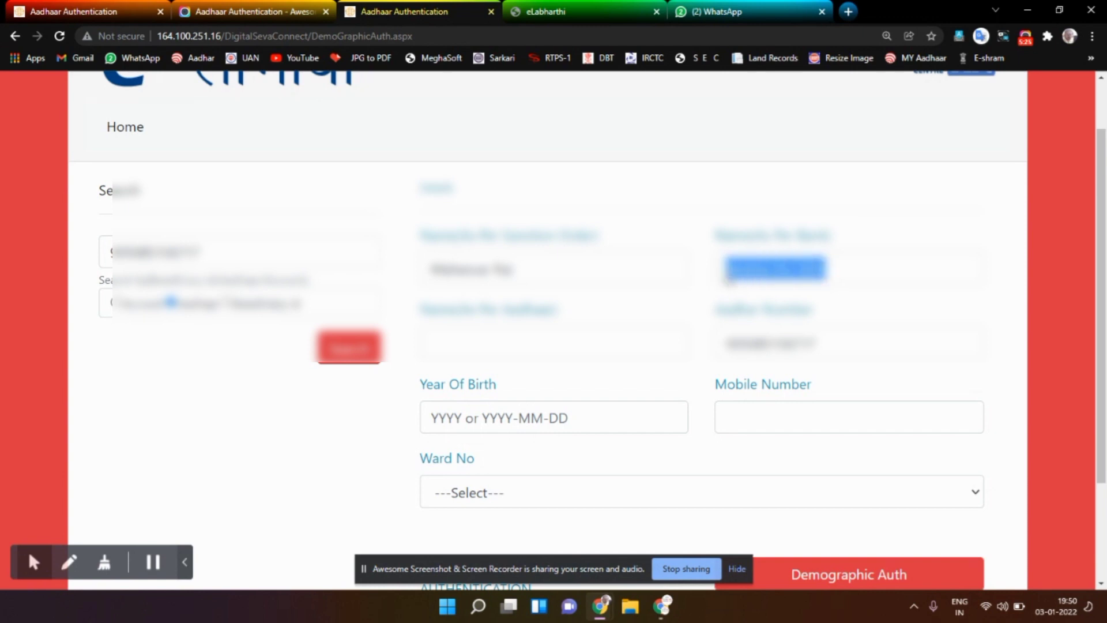
mouse_move(33, 562)
left_click(32, 523)
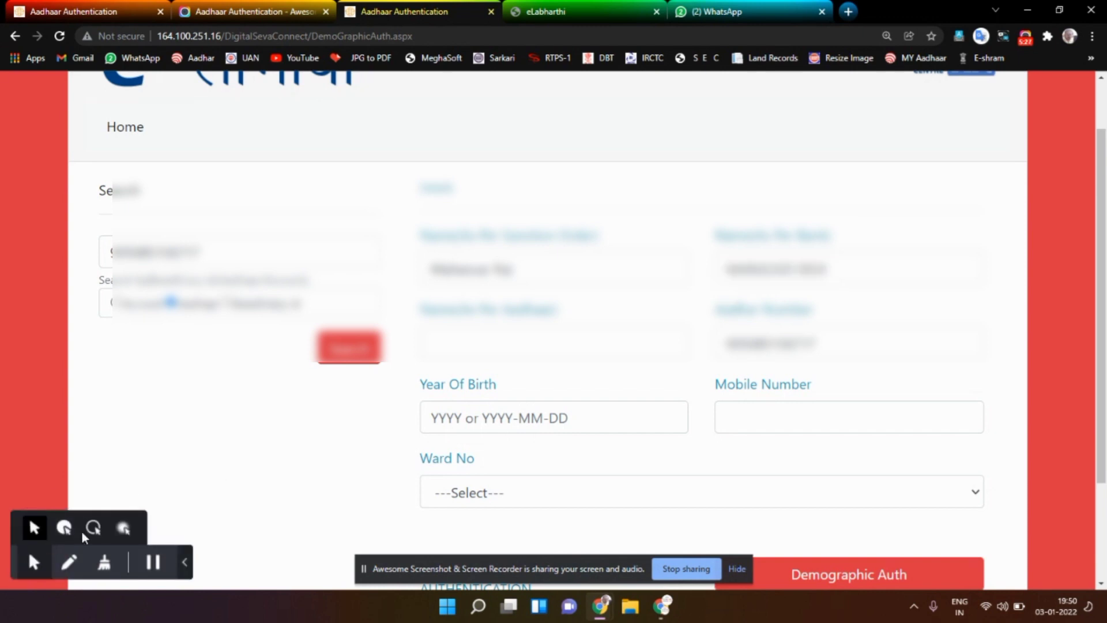
left_click(123, 527)
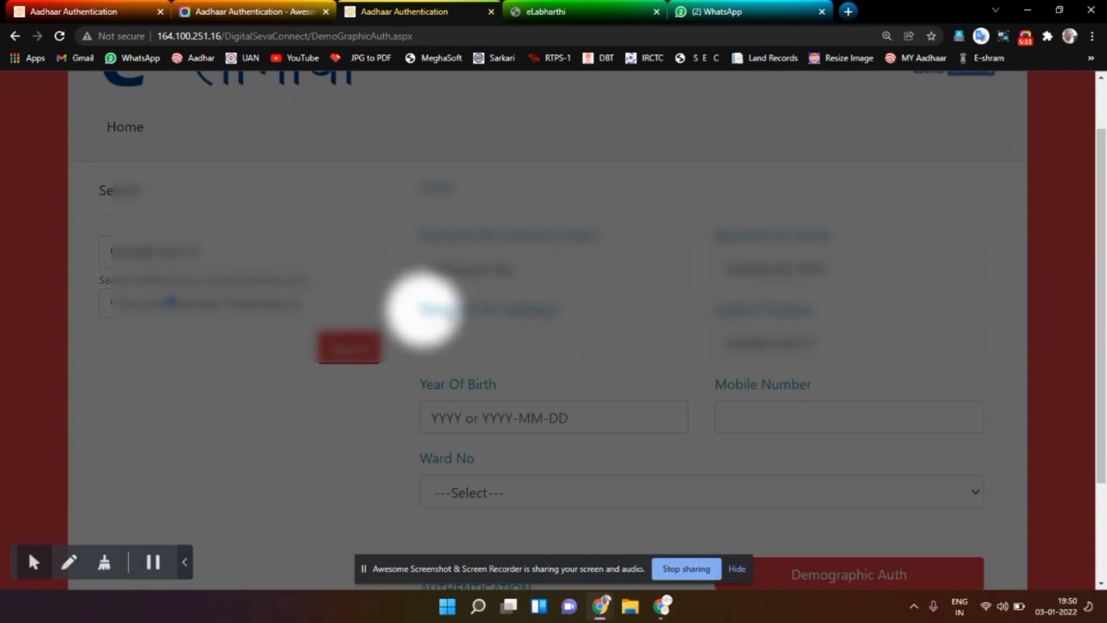
left_click_drag(421, 310, 562, 329)
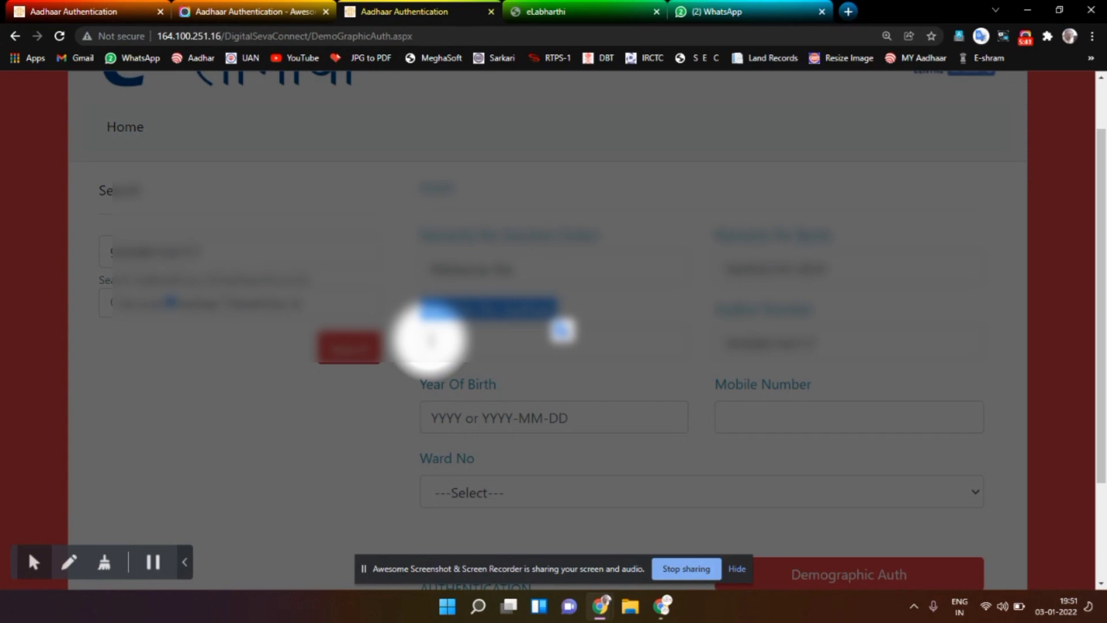
left_click(431, 341)
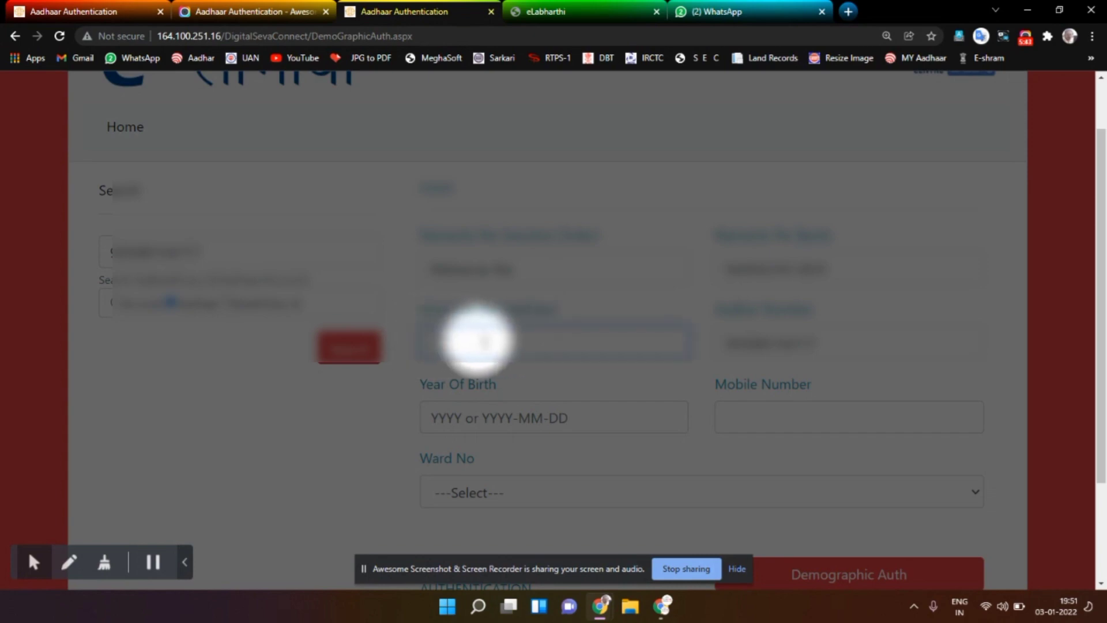
left_click(34, 562)
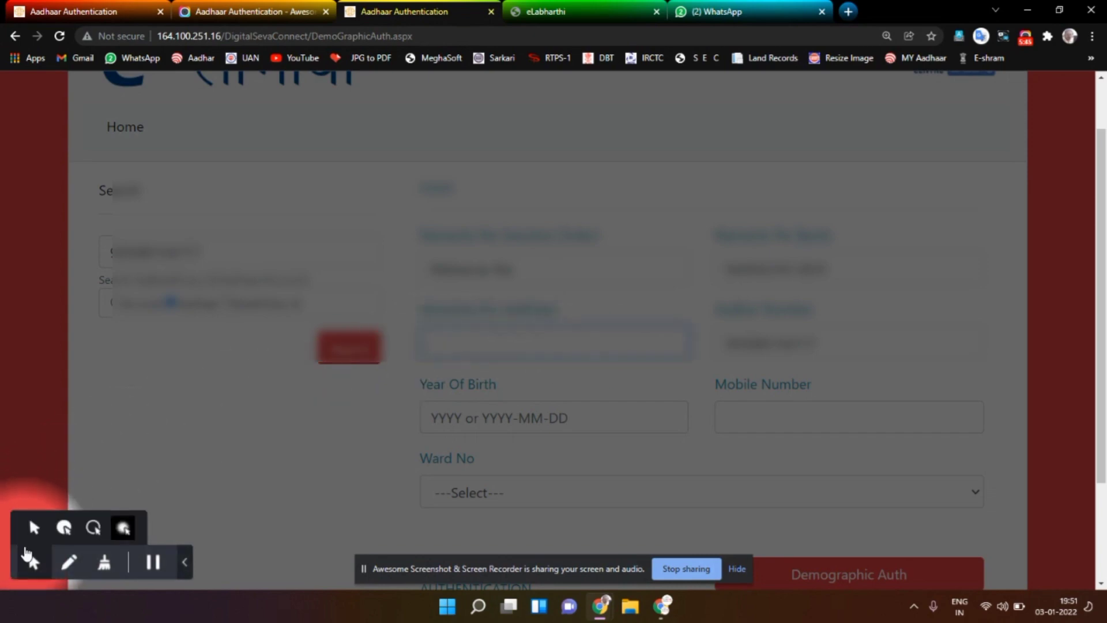
left_click(64, 528)
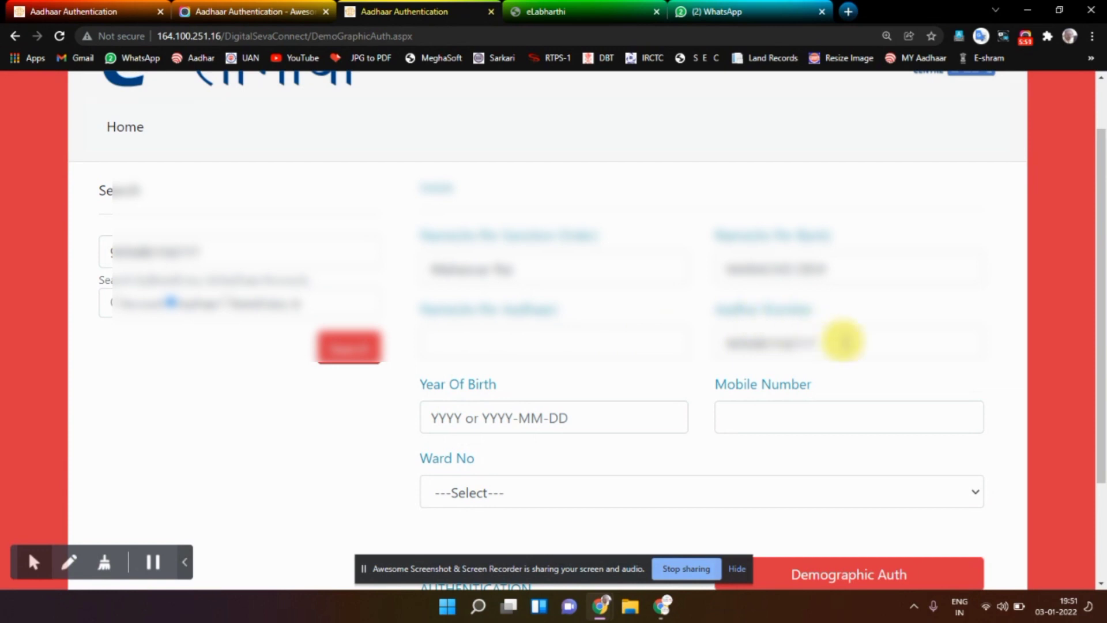
Append the missing final digit 7 to the Aadhaar Number field
left_click_drag(841, 337, 702, 344)
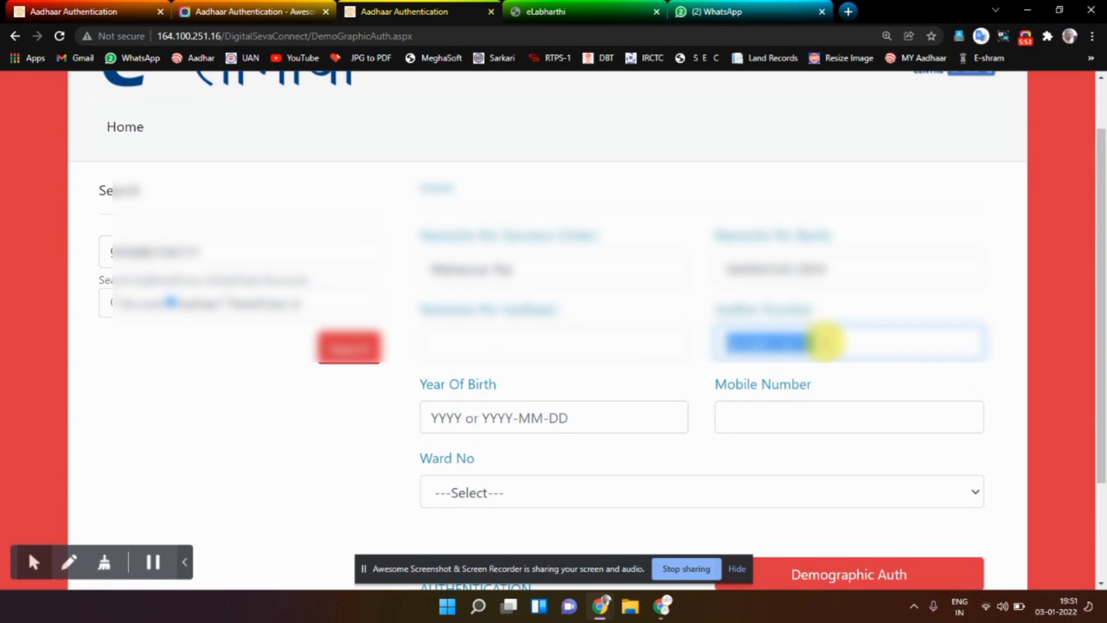
left_click(845, 341)
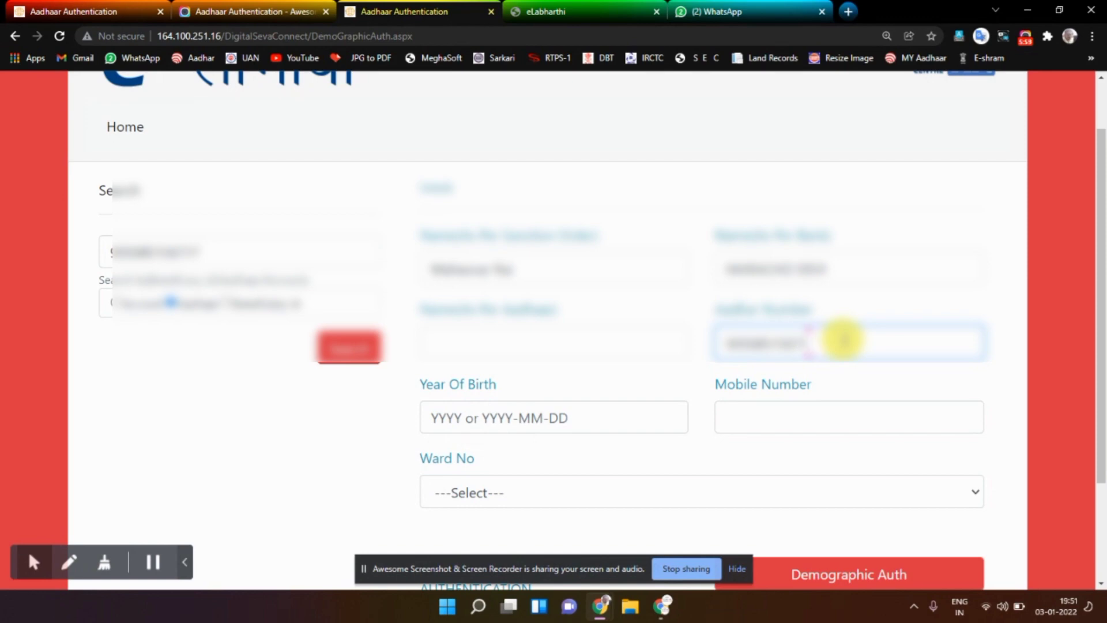
type("7")
Highlight the Aadhaar Number and Year Of Birth labels to point them out
left_click_drag(813, 307, 718, 316)
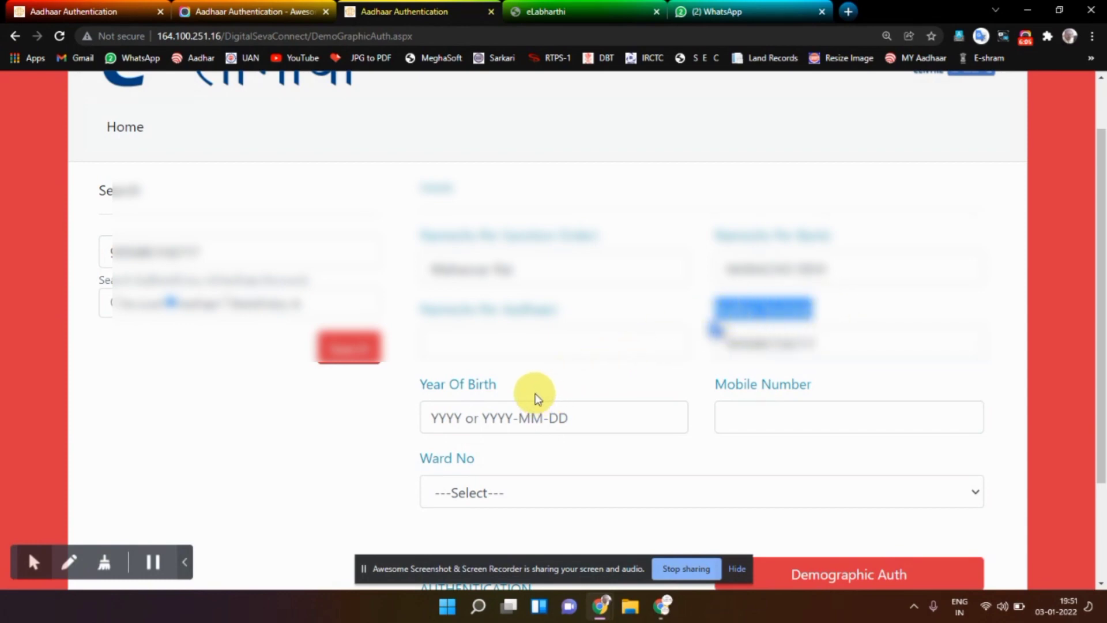
left_click_drag(537, 396, 399, 392)
left_click(534, 390)
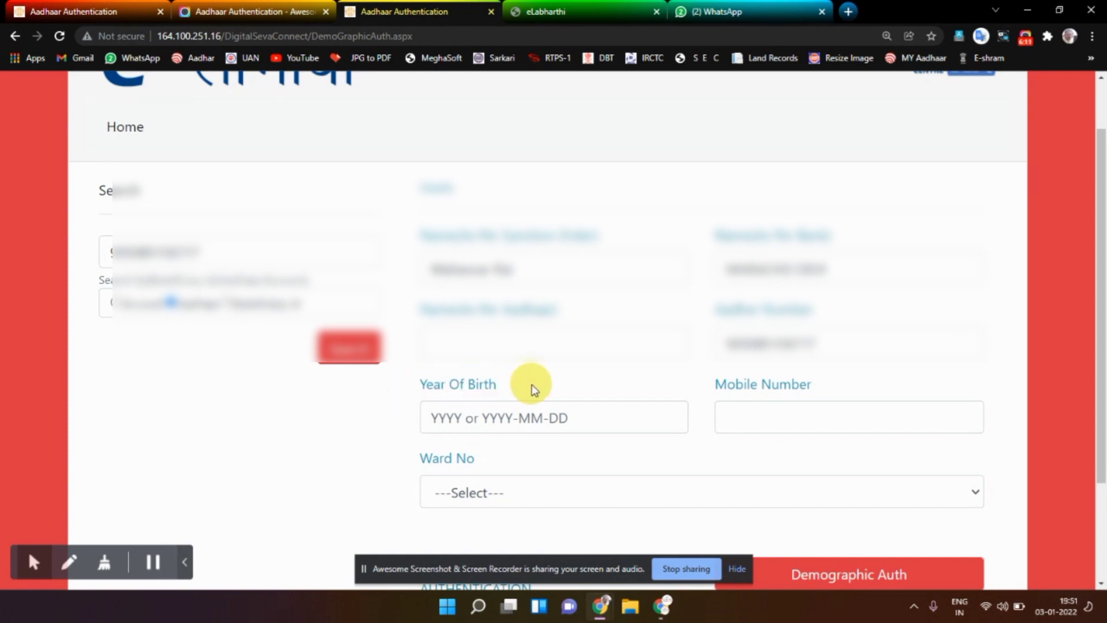
left_click_drag(475, 386, 428, 386)
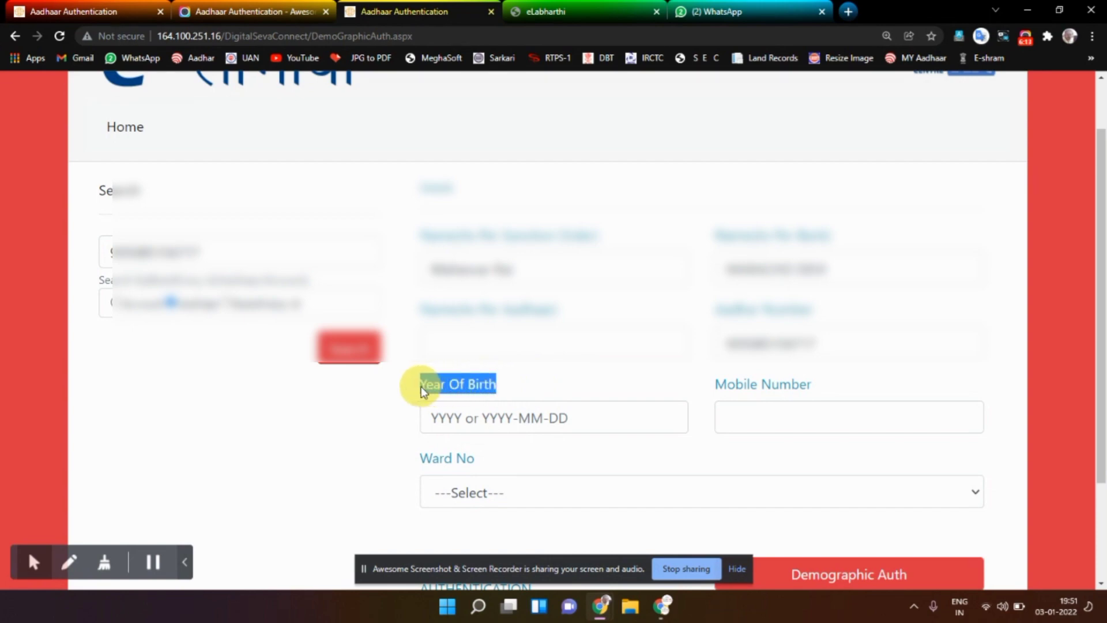
left_click_drag(523, 387, 417, 385)
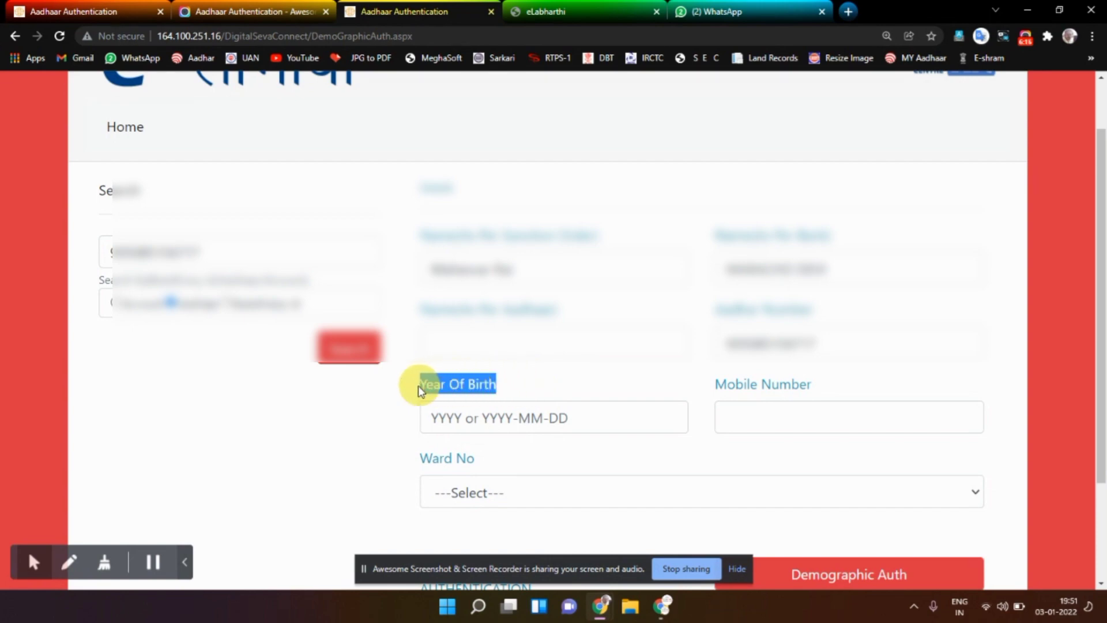
left_click(501, 383)
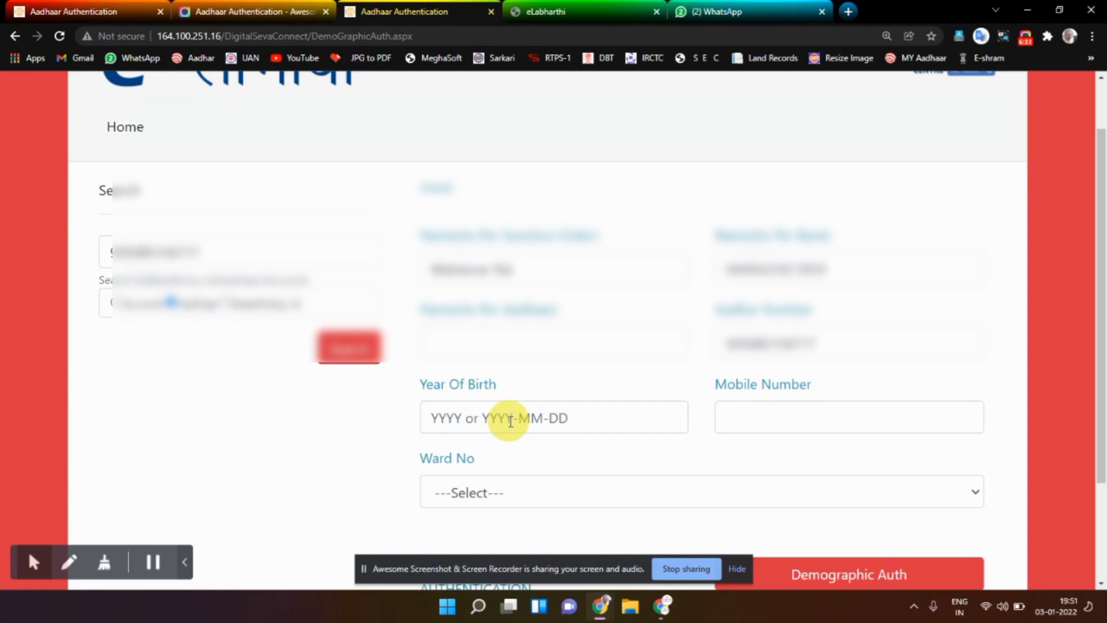
Enter 01/01/1987 in the Year Of Birth field
triple_click(476, 387)
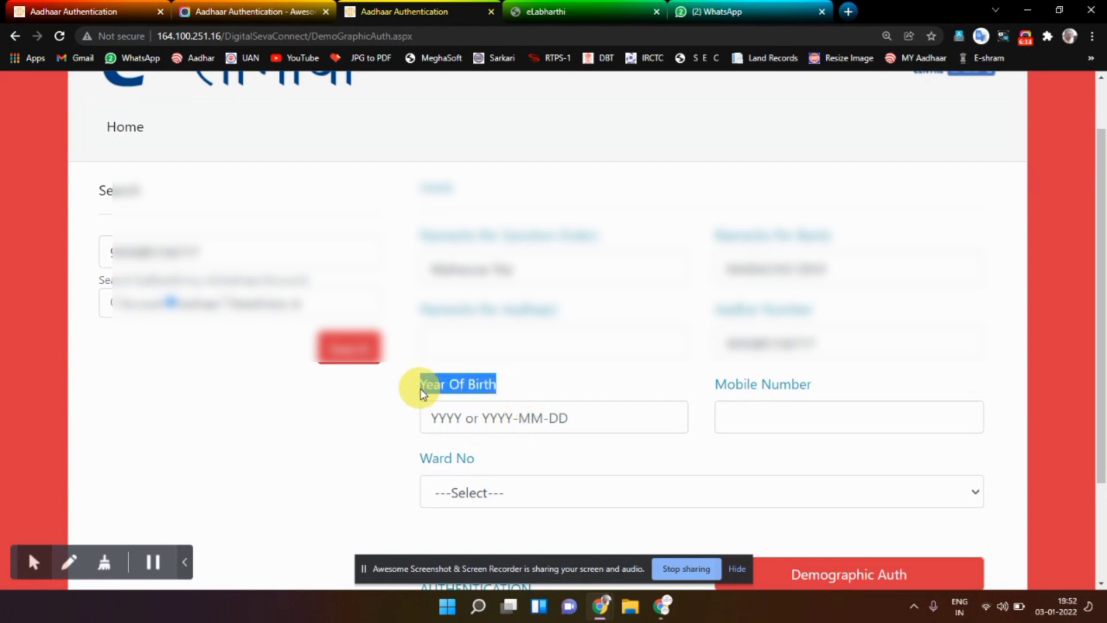
left_click(438, 412)
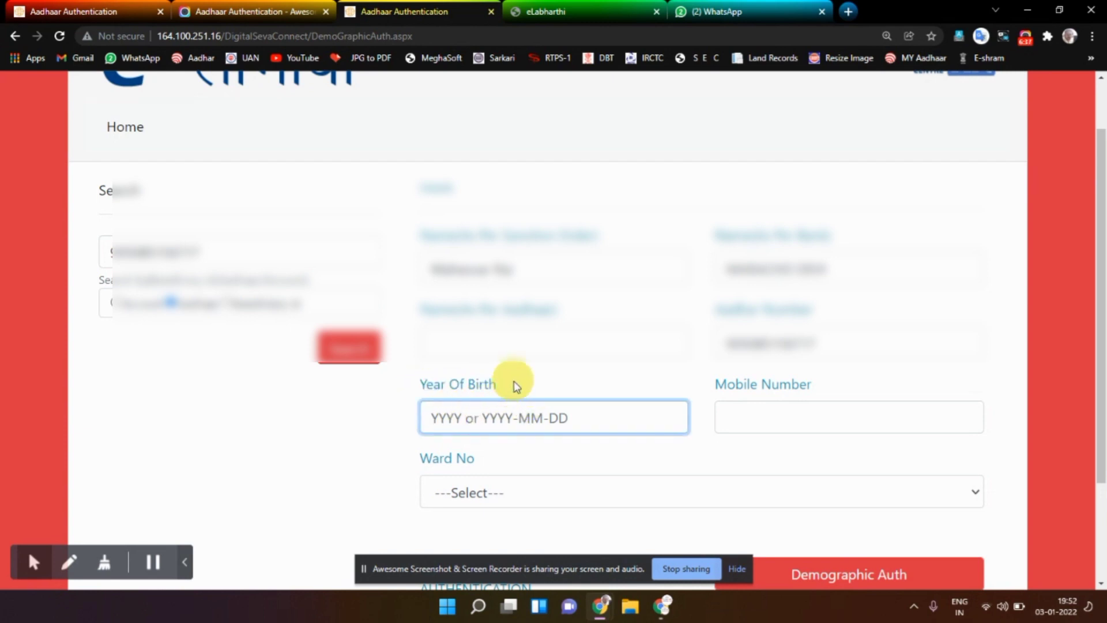
type("0")
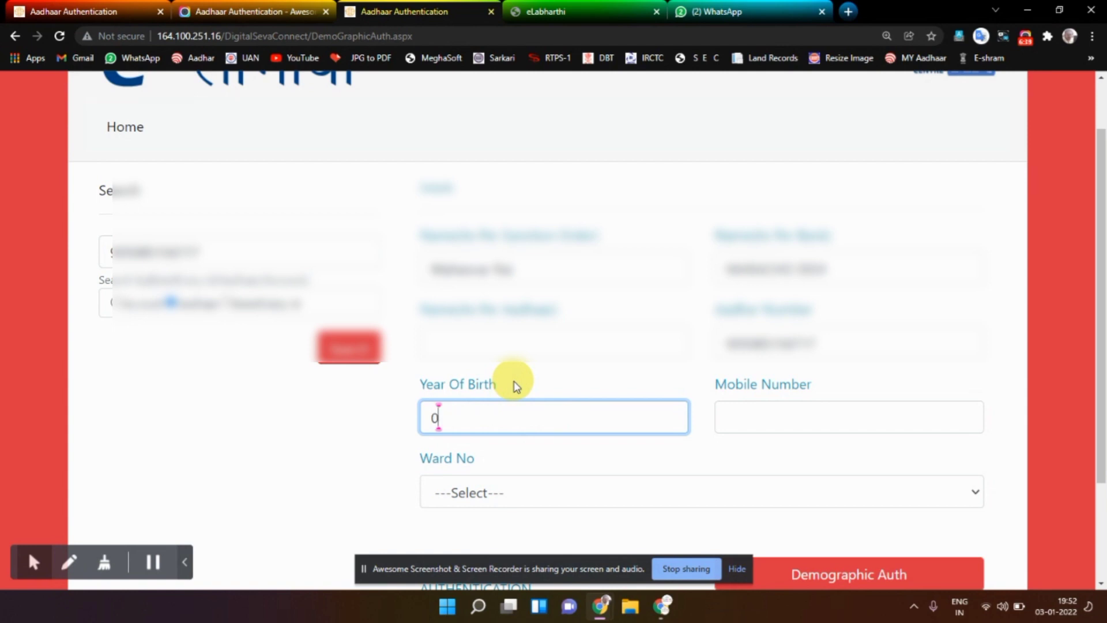
type("1/01/1987")
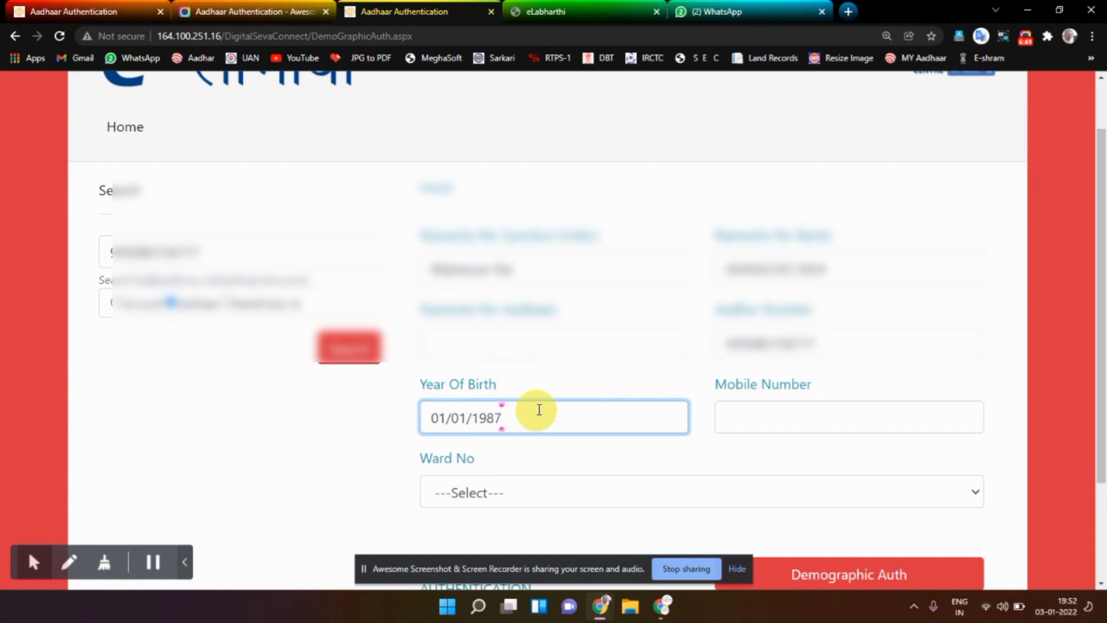
scroll(553, 398, "down", 1)
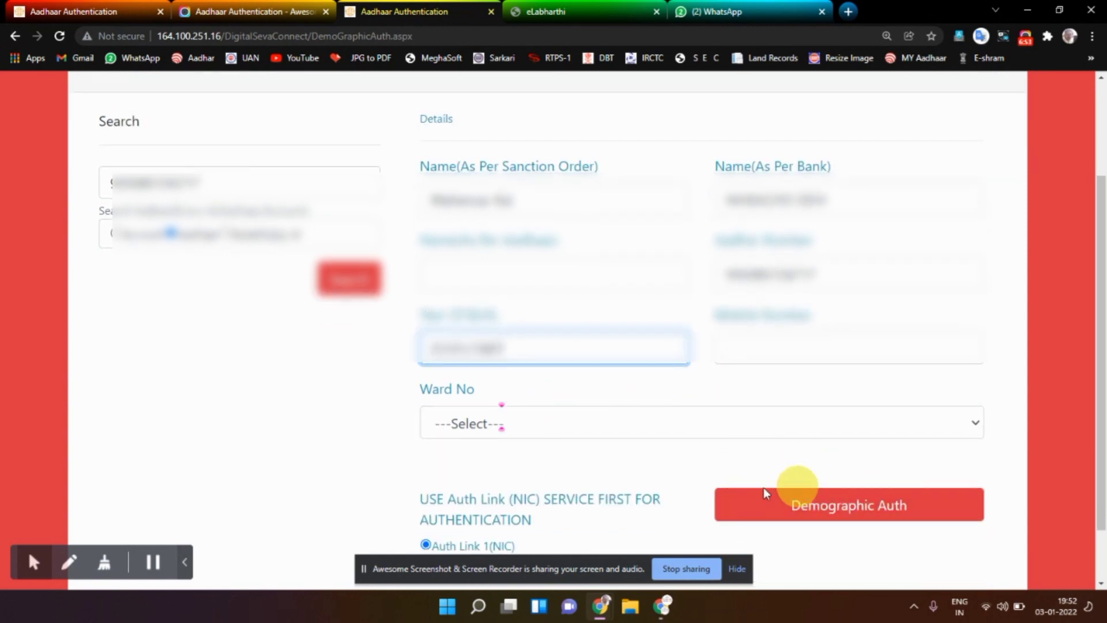
scroll(556, 366, "up", 1)
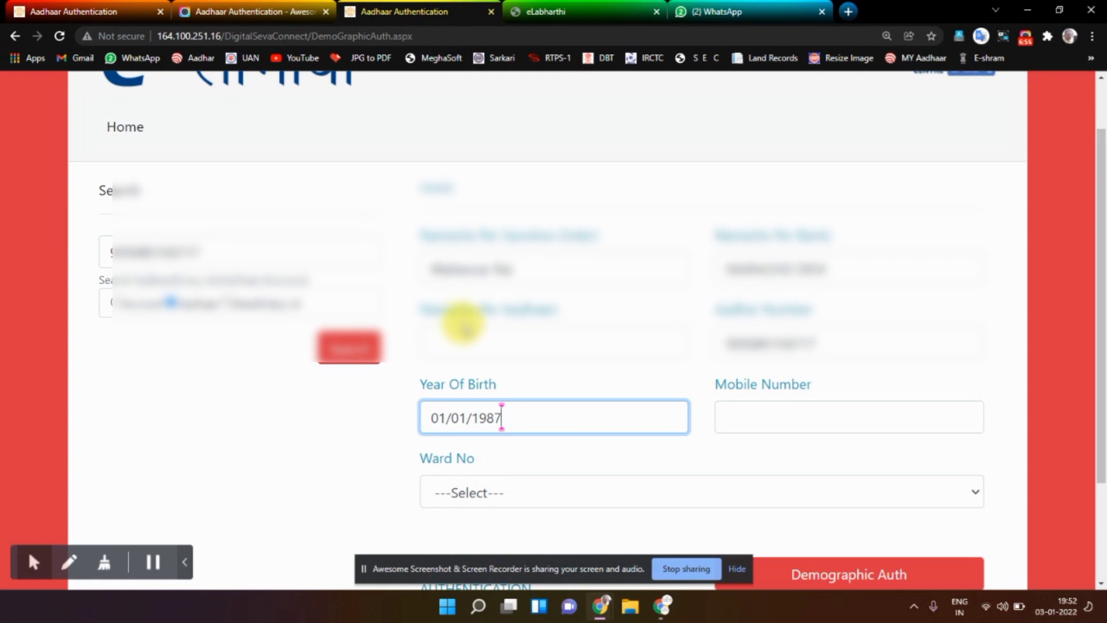
Replace the birth date with 1987-01-01 in YYYY-MM-DD format
left_click_drag(512, 419, 395, 430)
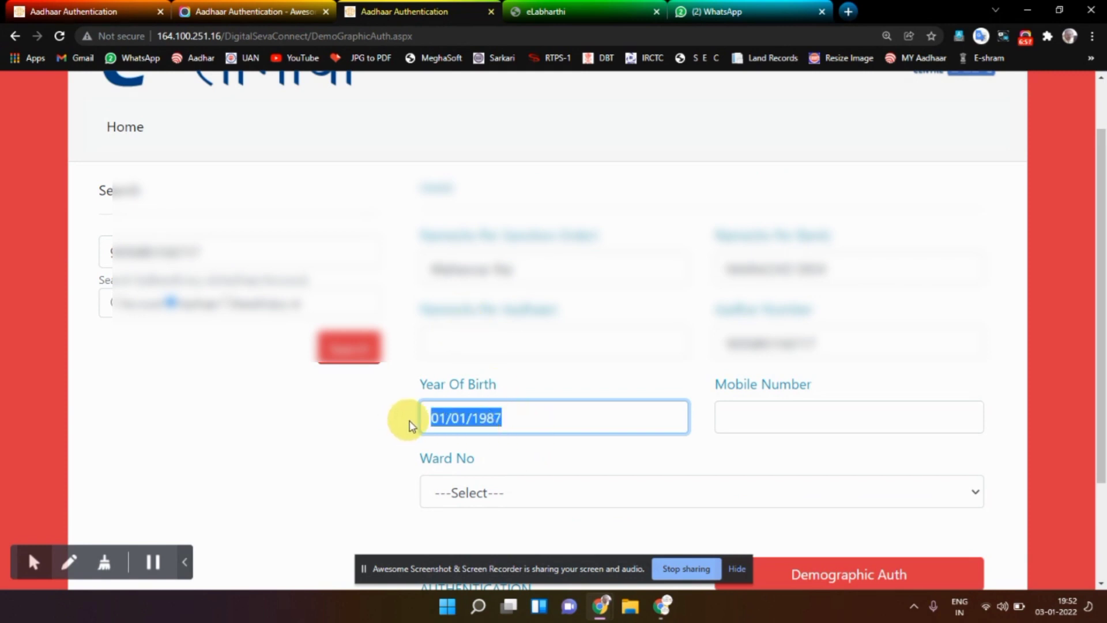
key("BackSpace")
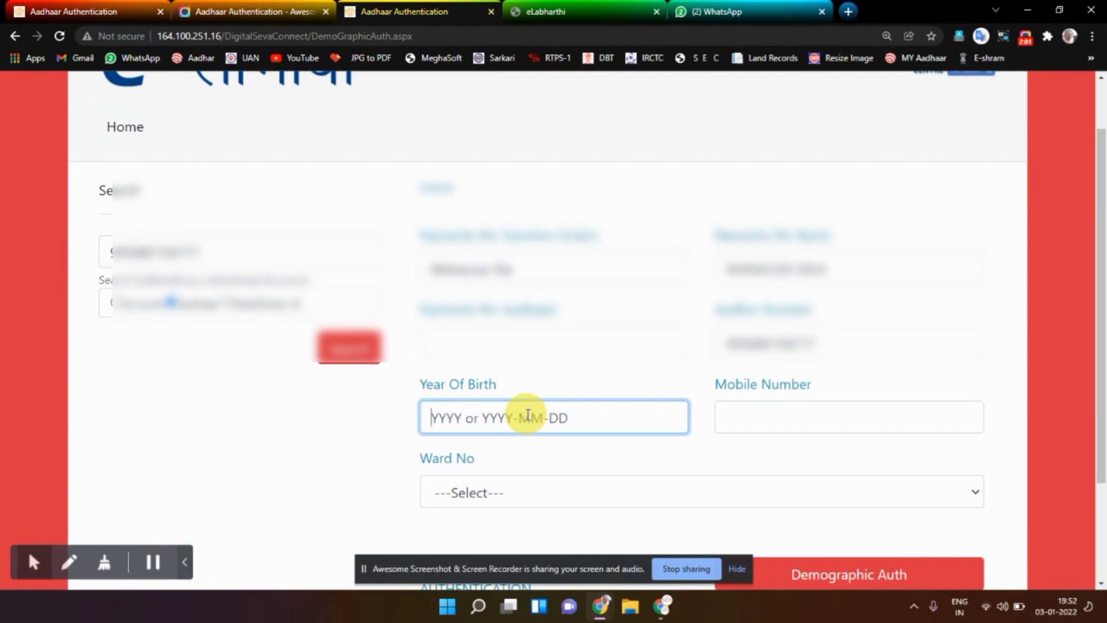
type("1987")
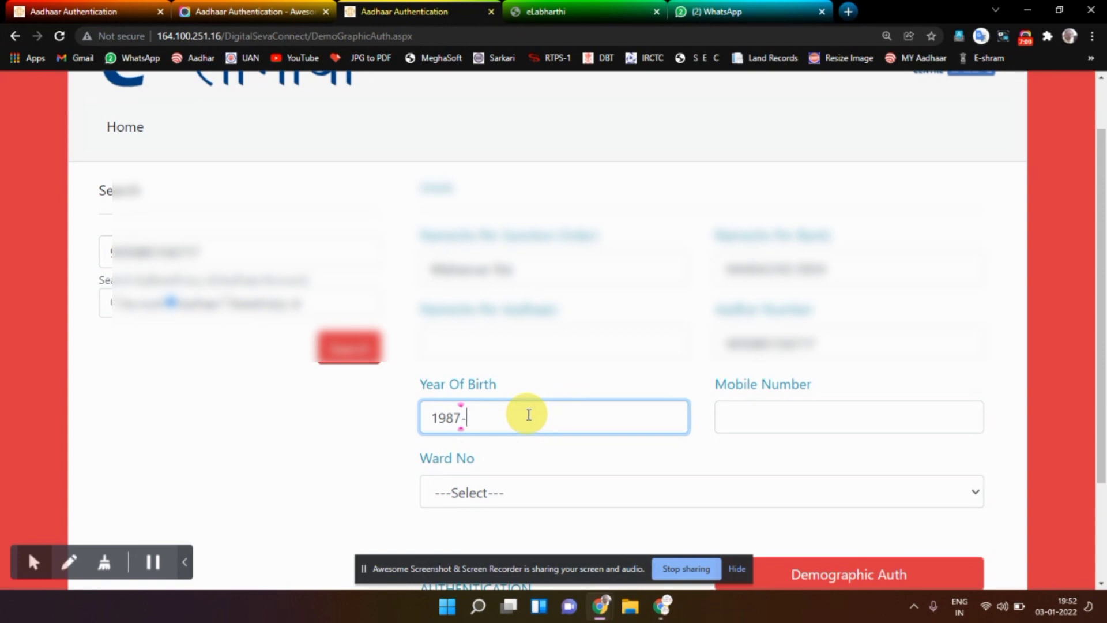
type("-01-01")
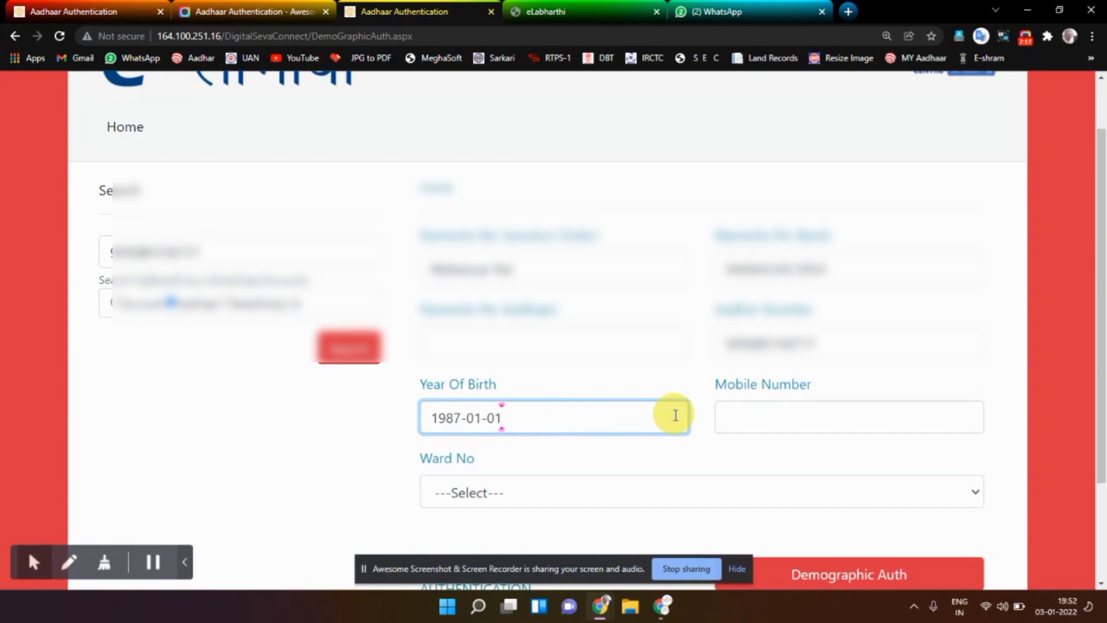
scroll(623, 413, "down", 2)
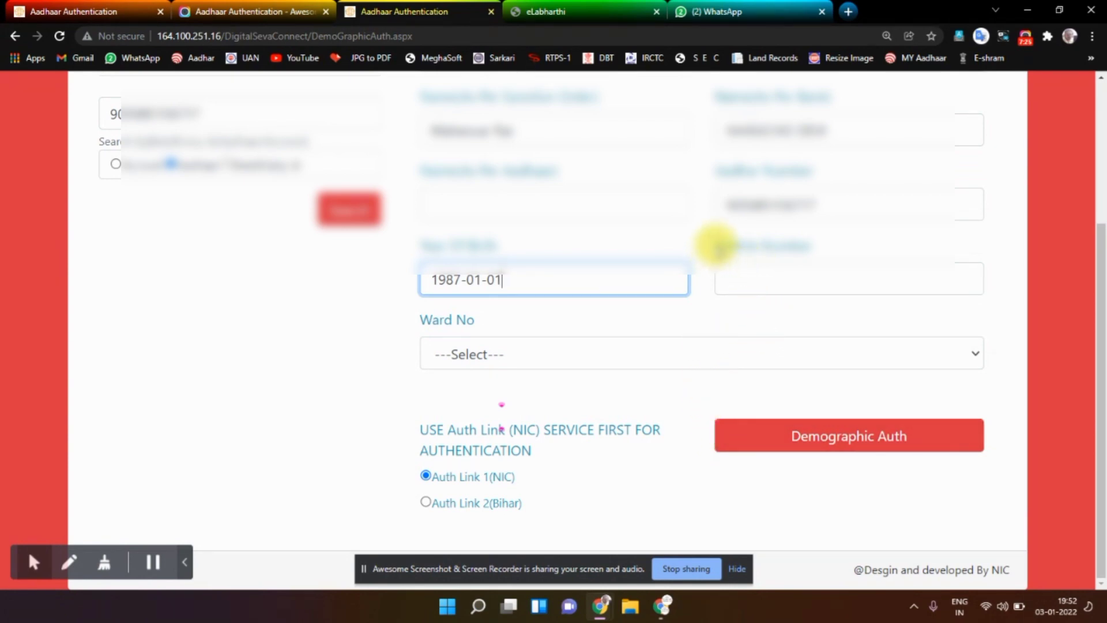
left_click_drag(716, 242, 816, 233)
left_click(816, 243)
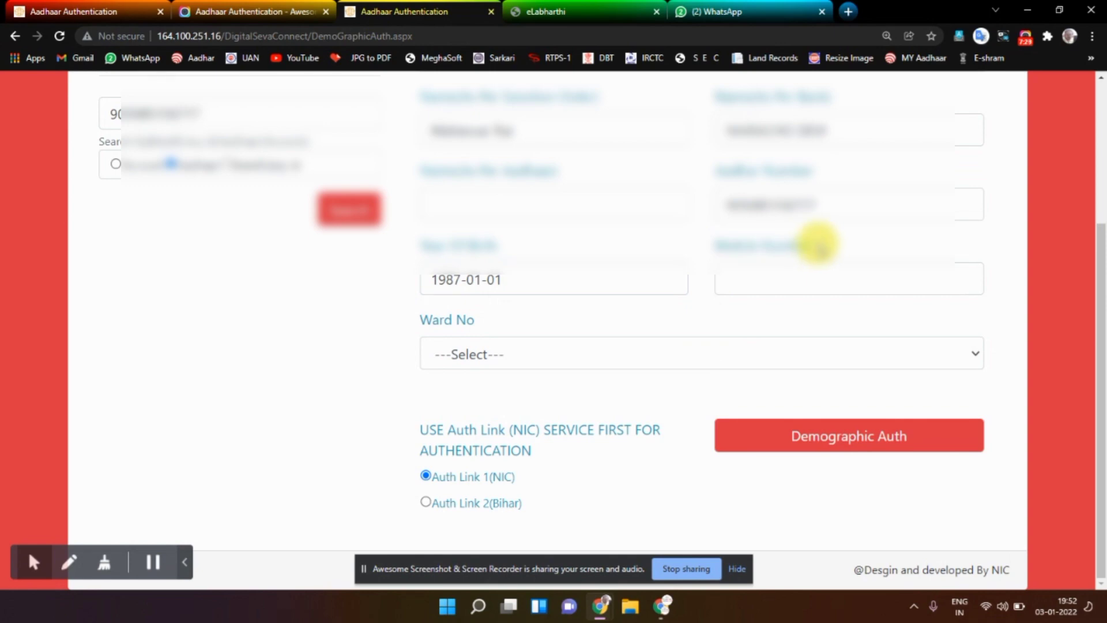
left_click_drag(819, 247, 720, 242)
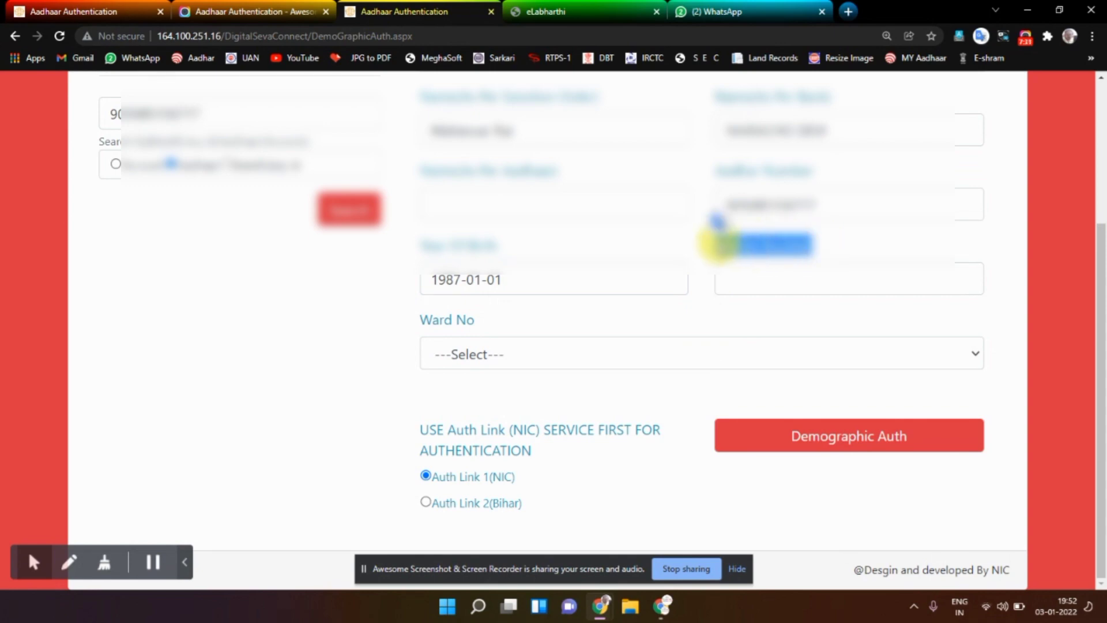
left_click(741, 275)
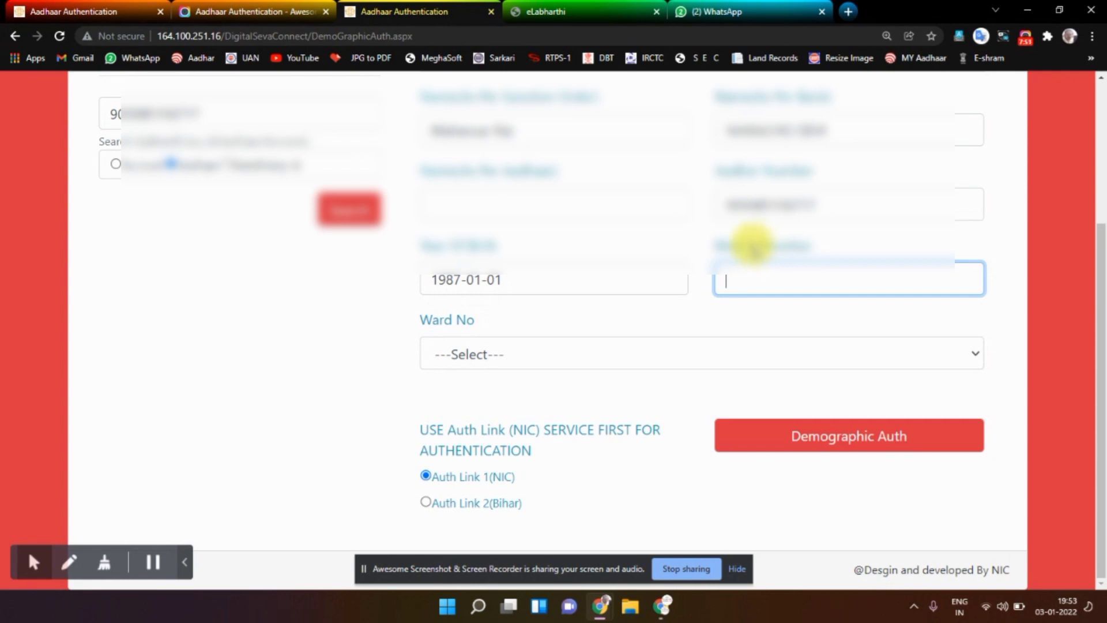
left_click(752, 278)
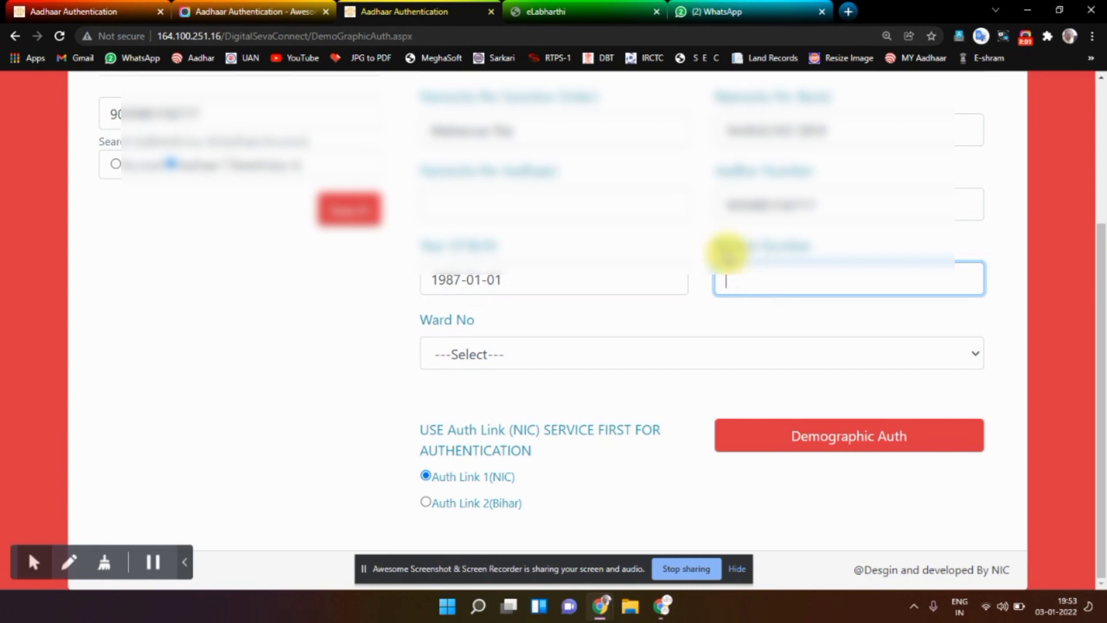
left_click_drag(717, 247, 810, 248)
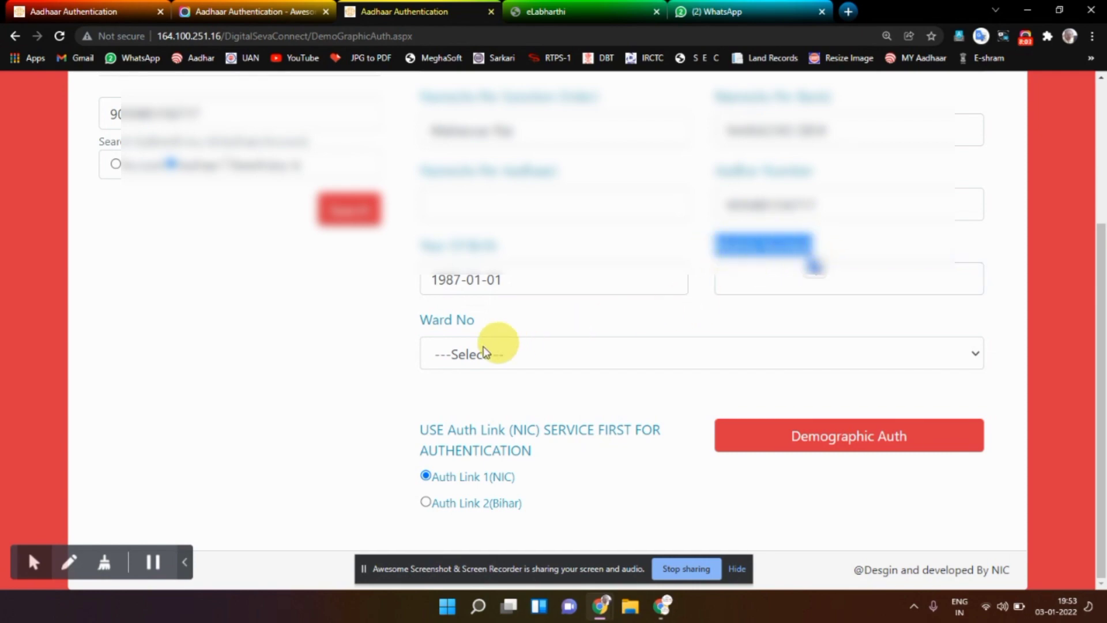
left_click(539, 353)
key("Up")
key("Up")
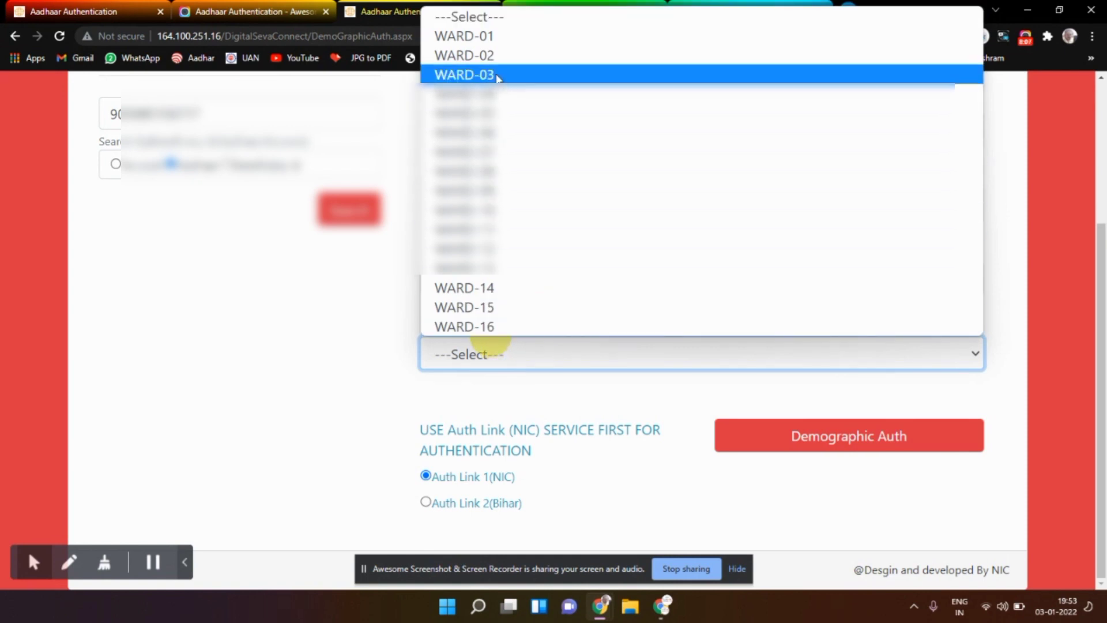
left_click(500, 289)
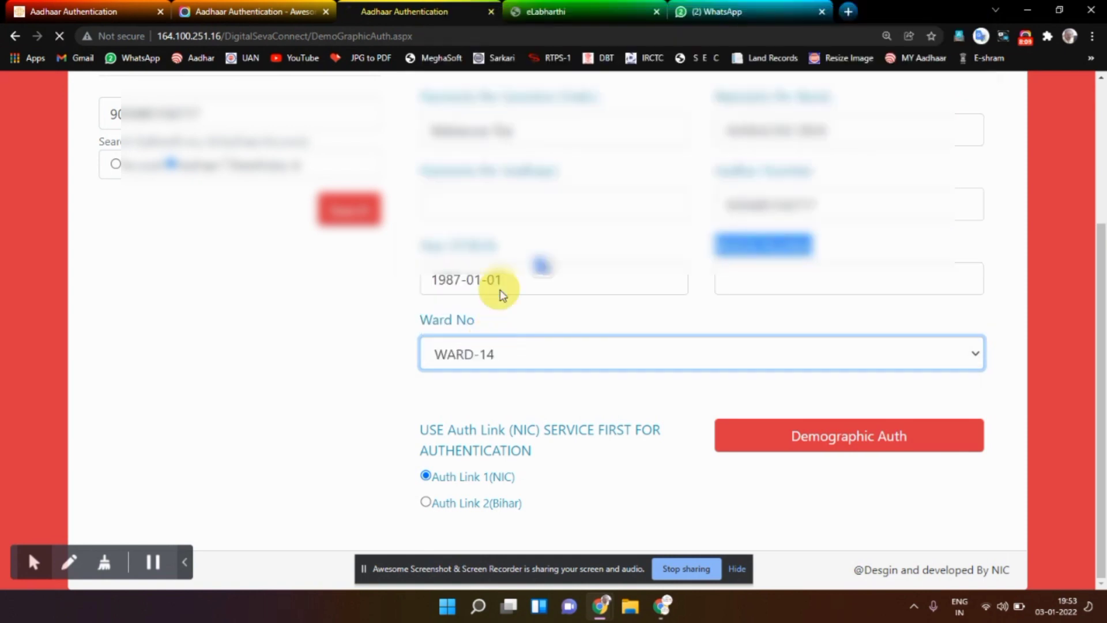
left_click_drag(497, 323, 421, 322)
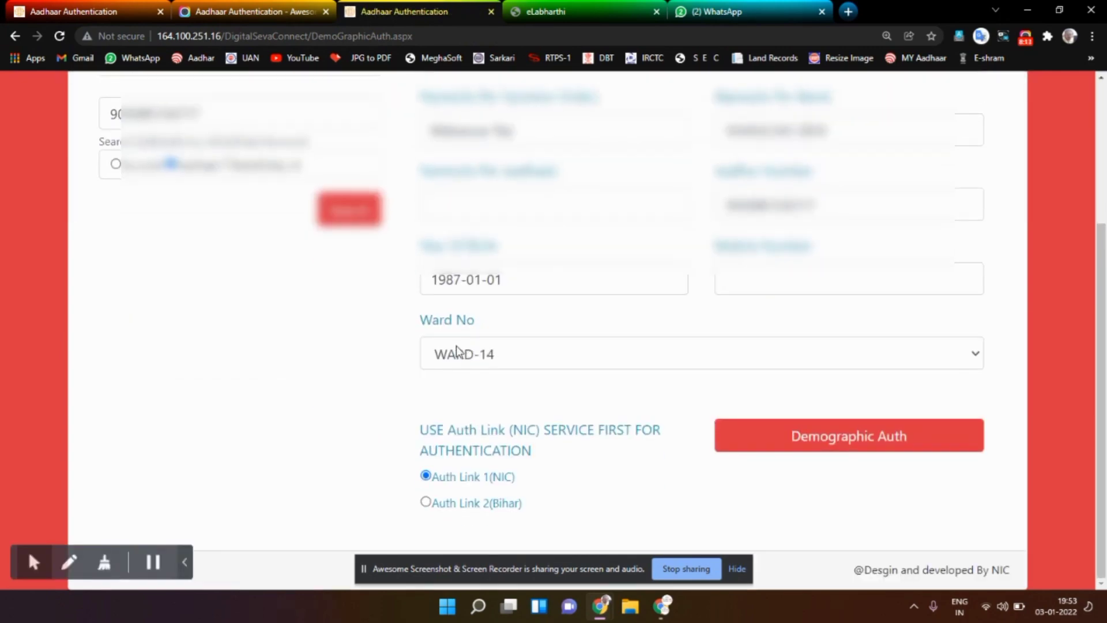
left_click_drag(488, 333, 408, 329)
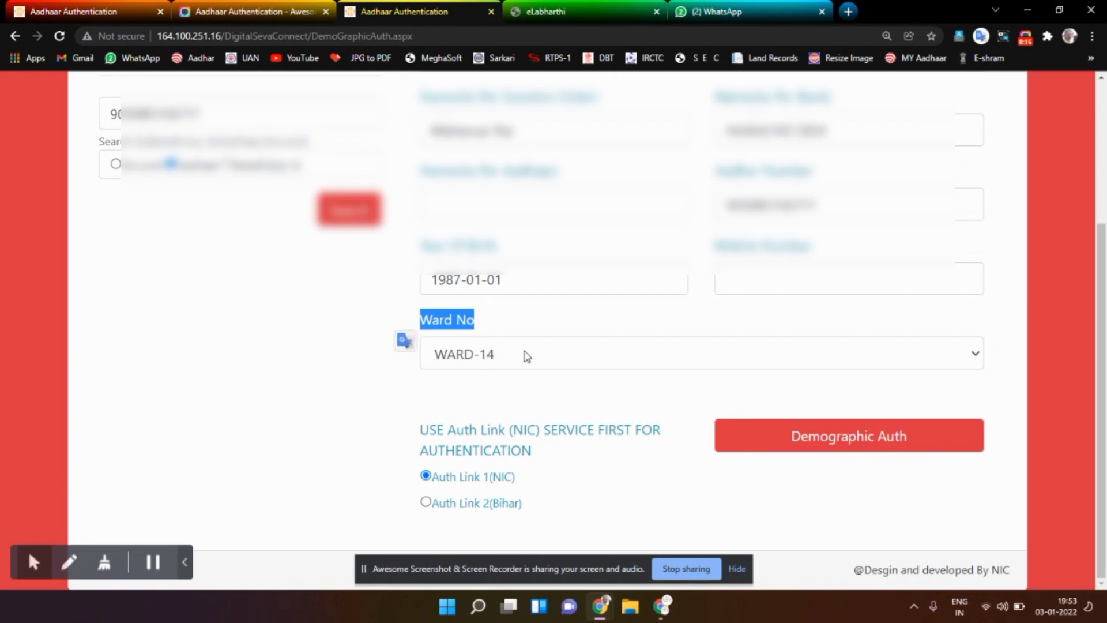
left_click(527, 408)
mouse_move(33, 563)
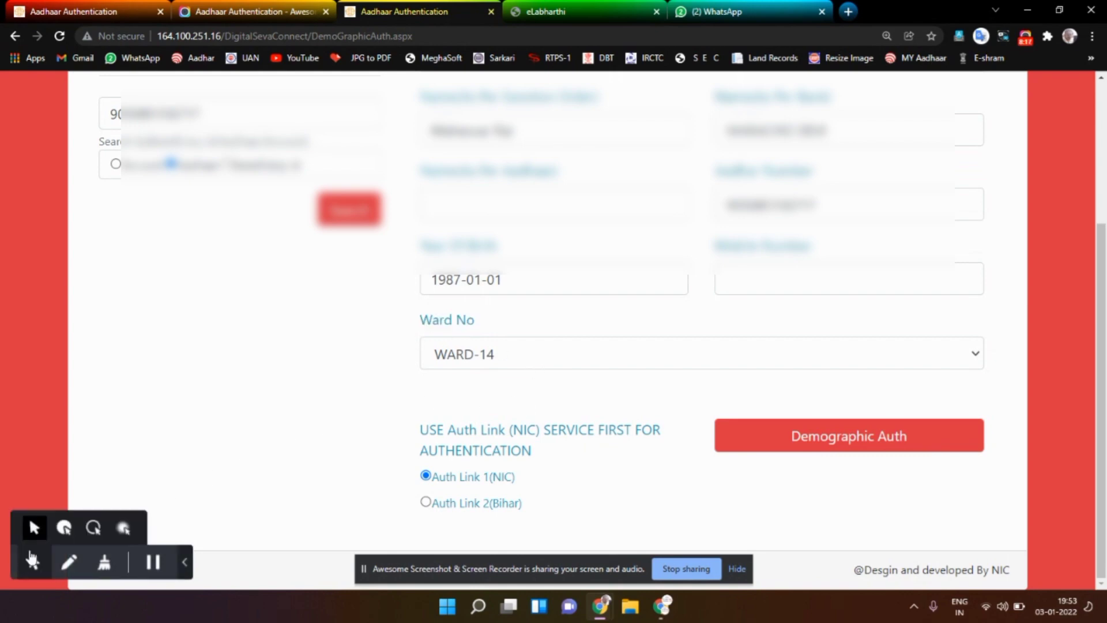
left_click(92, 529)
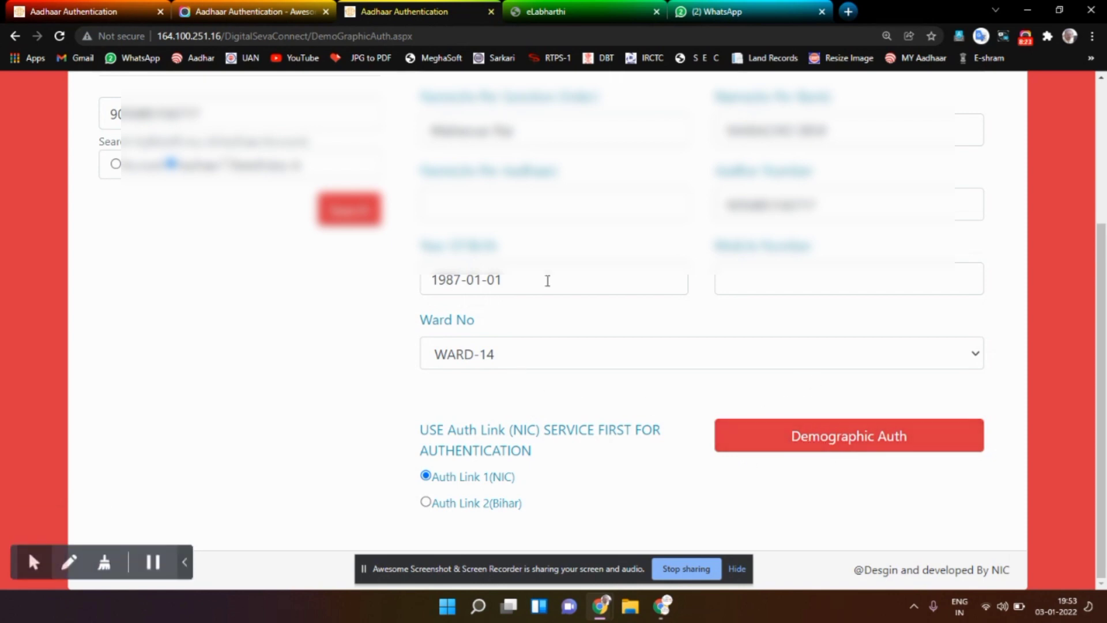
Run Demographic Auth for the beneficiary
scroll(519, 217, "up", 1)
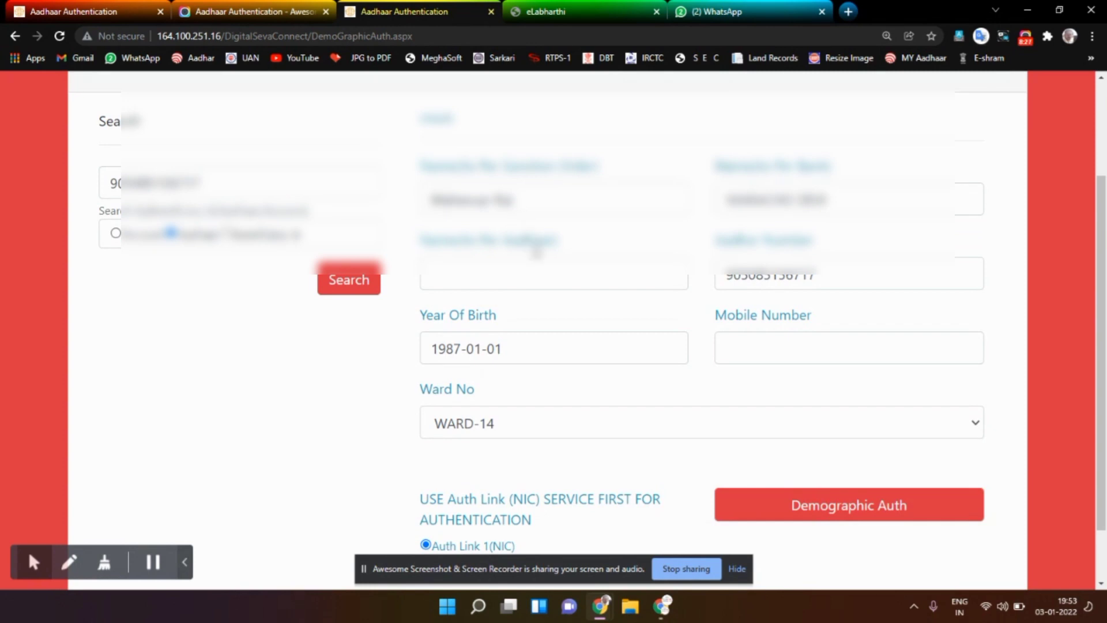
scroll(536, 253, "down", 1)
left_click(794, 444)
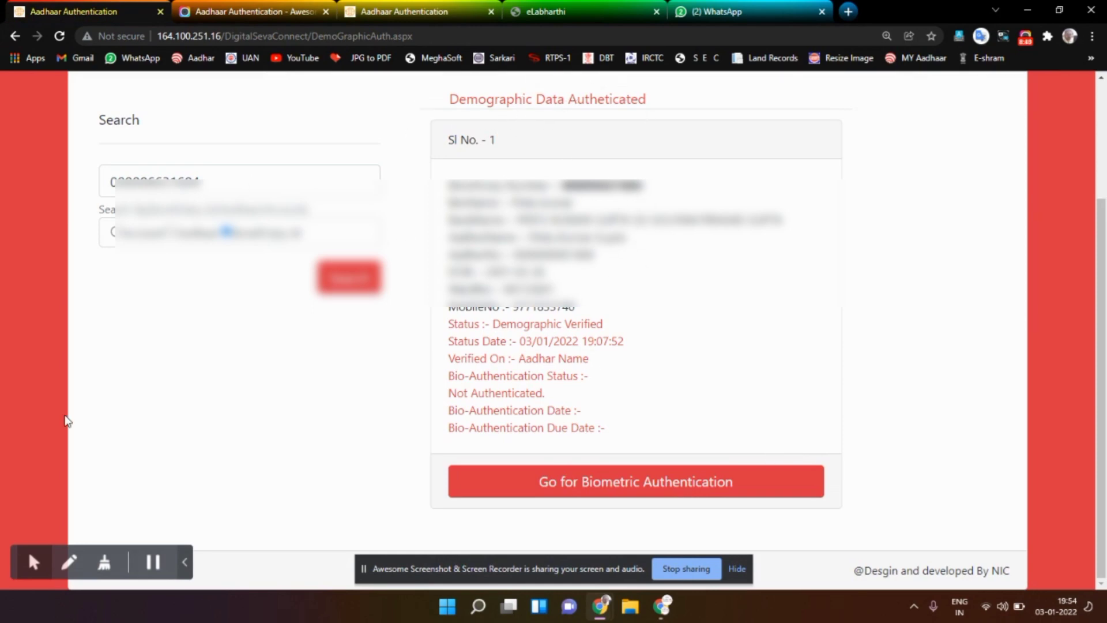
mouse_move(32, 554)
left_click(121, 528)
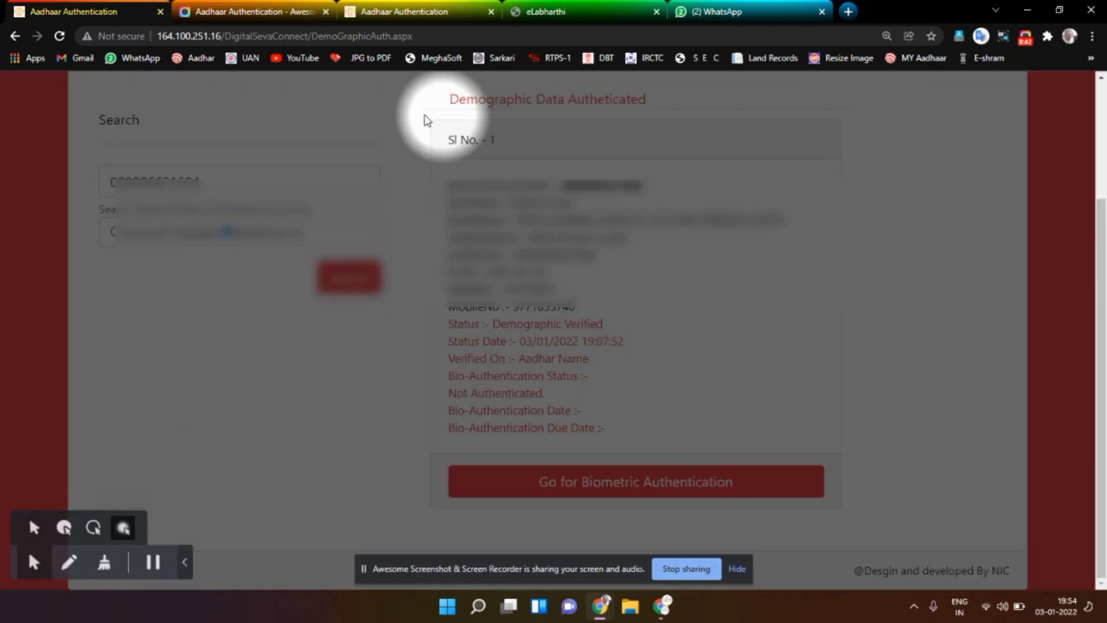
Highlight the authenticated heading, 03/01/2022 status date, Aadhar Name method and Bio-Authentication Status line
left_click_drag(448, 99, 647, 101)
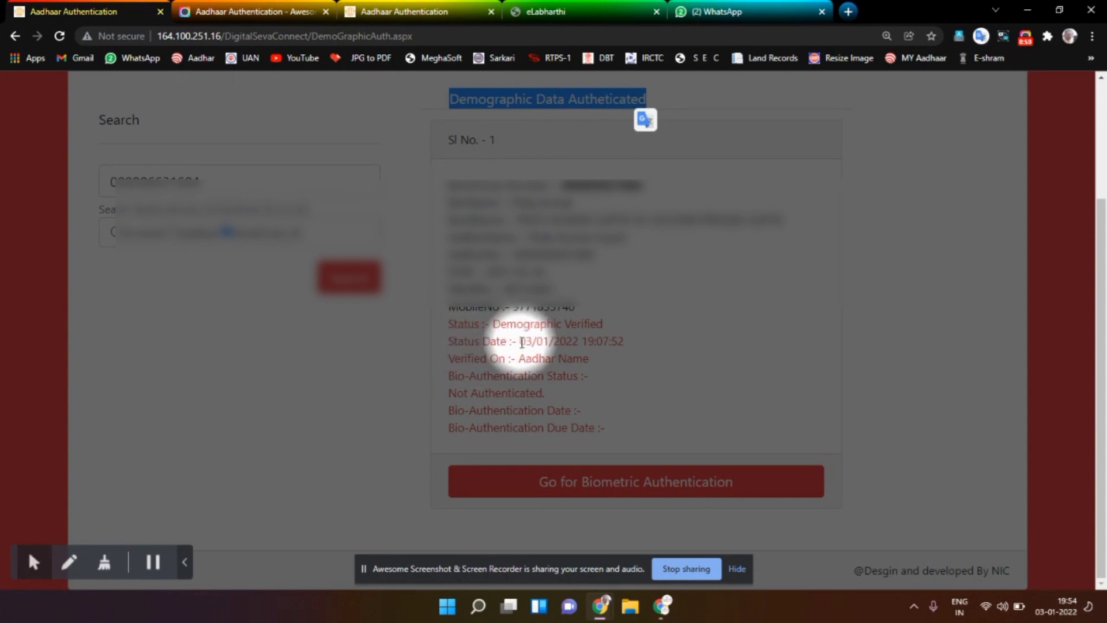
left_click_drag(520, 341, 622, 342)
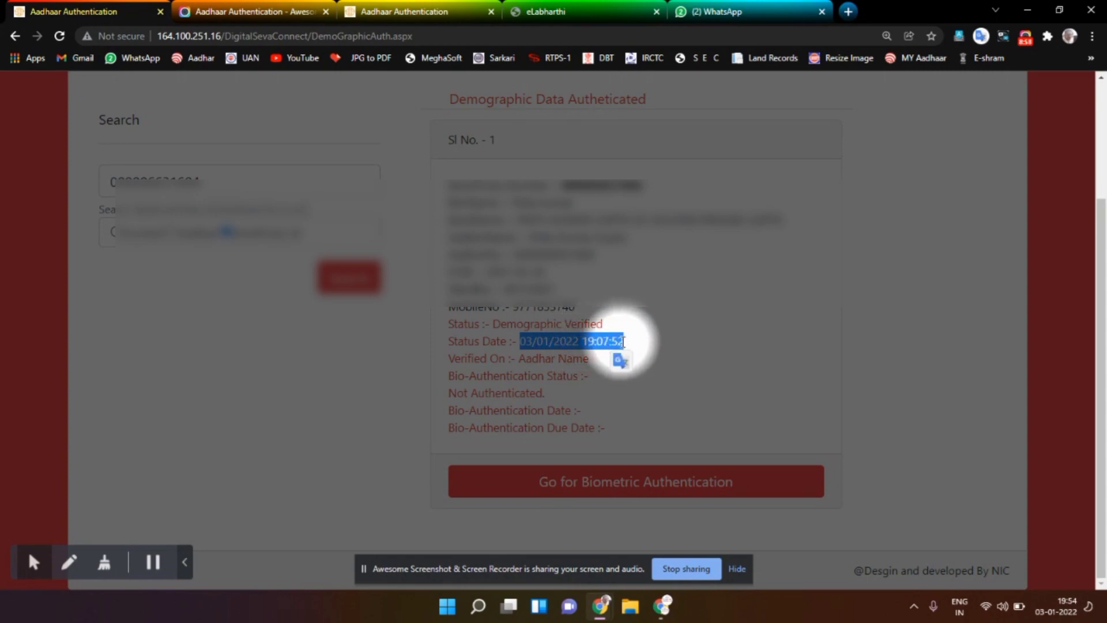
left_click(531, 353)
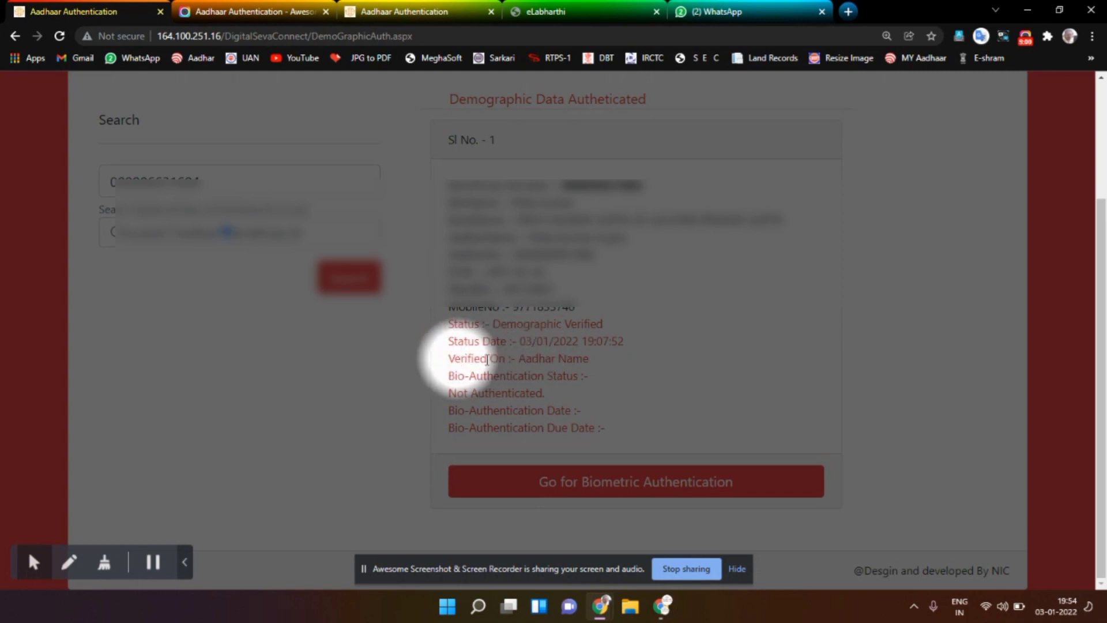
left_click_drag(523, 359, 584, 359)
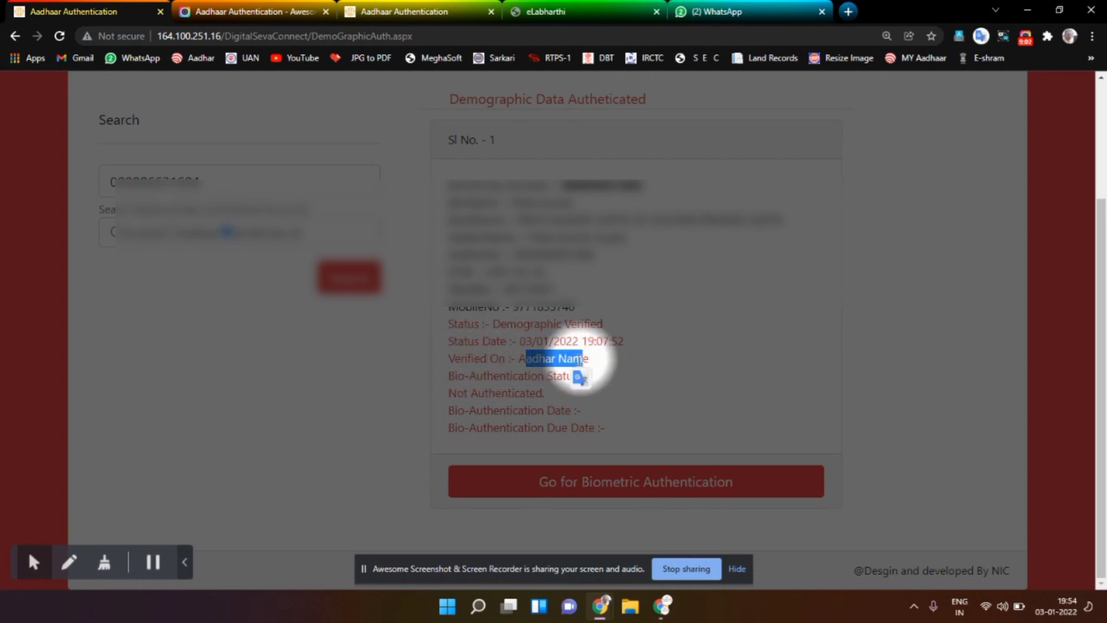
left_click_drag(448, 375, 580, 373)
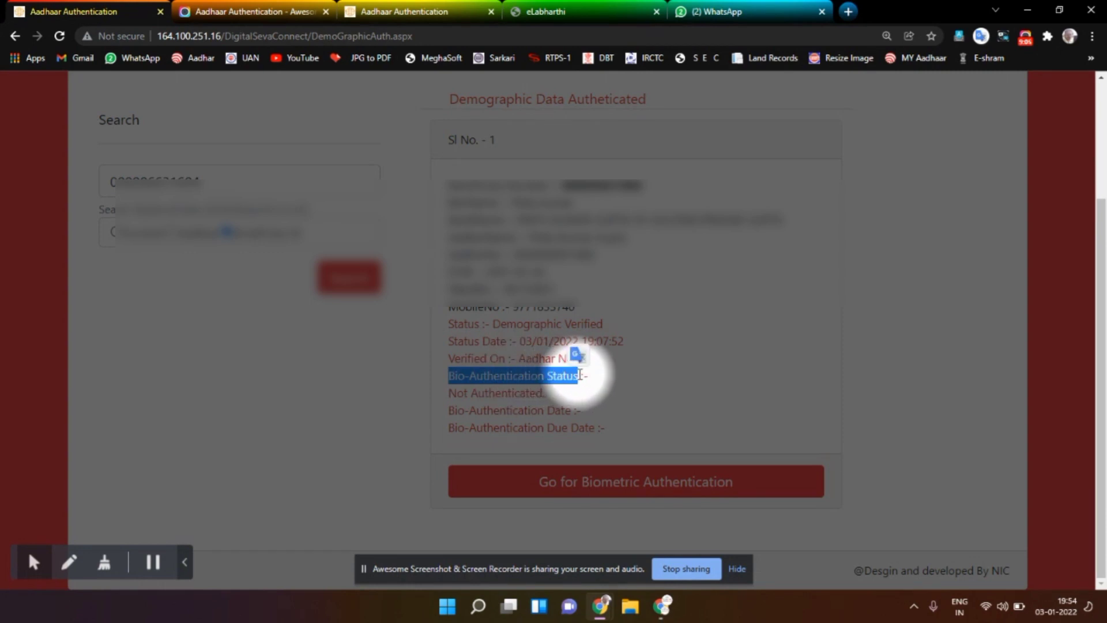
Choose Go for Biometric Authentication and let the BioAuthentication page load
left_click(568, 487)
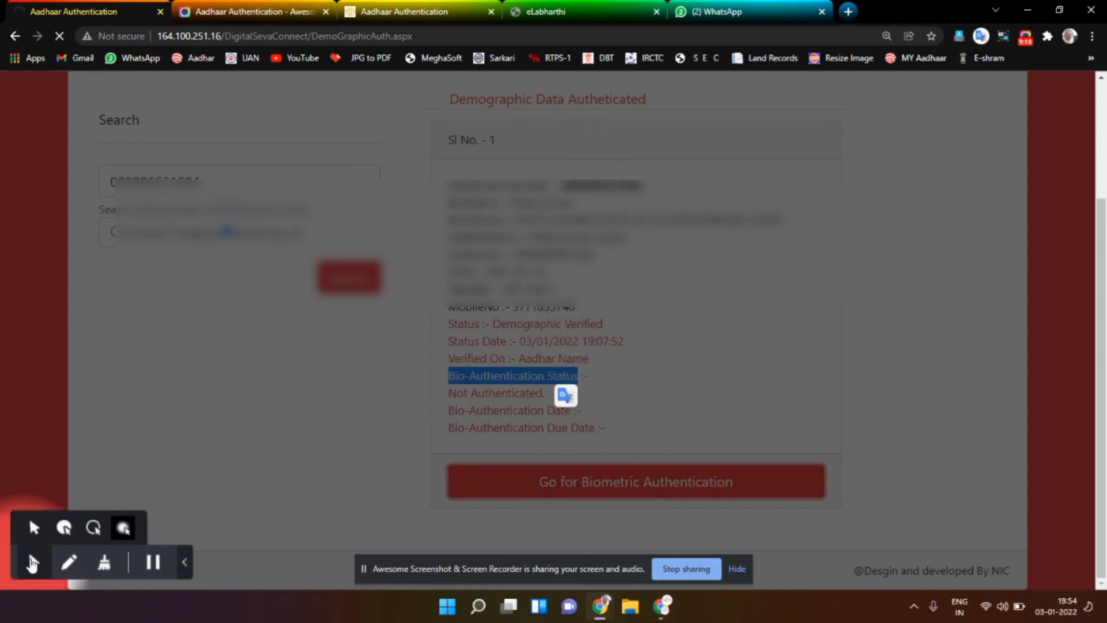
left_click(32, 562)
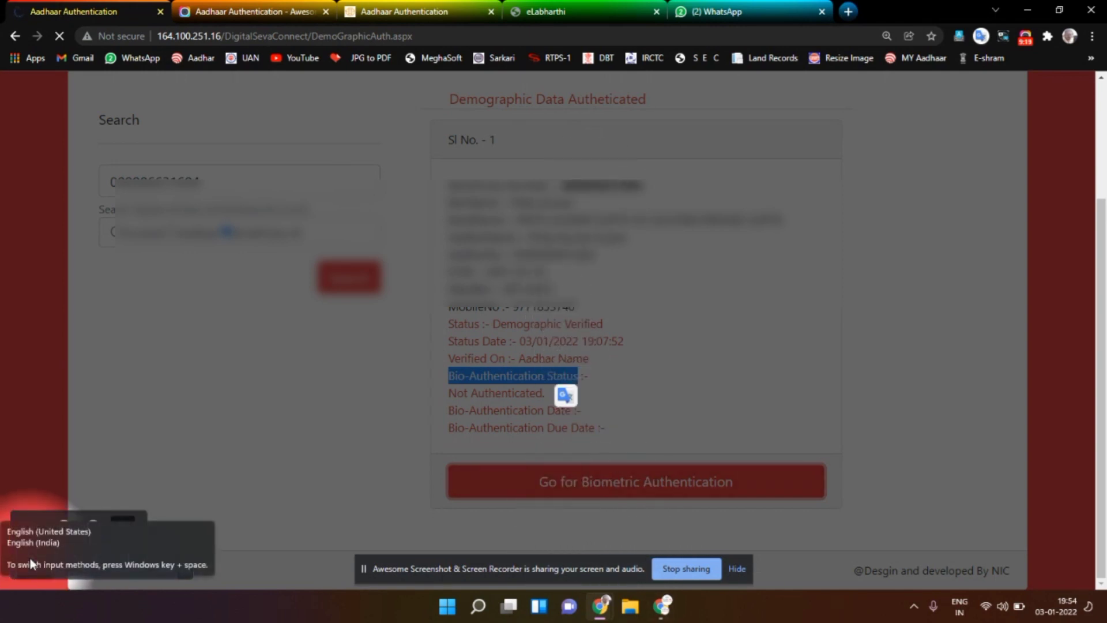
left_click(64, 528)
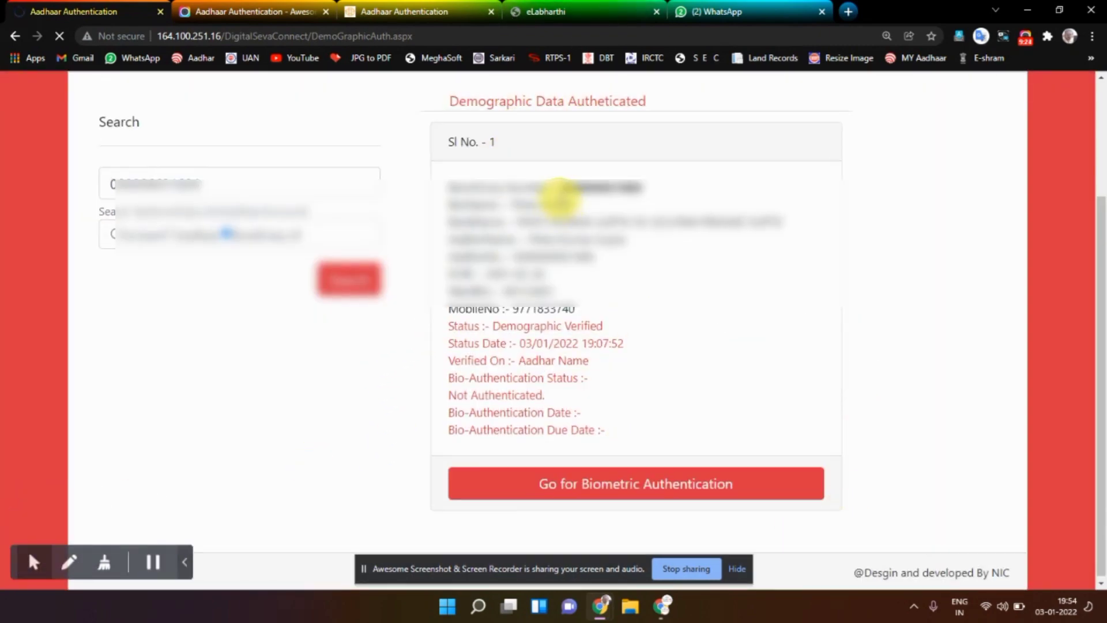
scroll(559, 199, "up", 1)
scroll(564, 192, "down", 1)
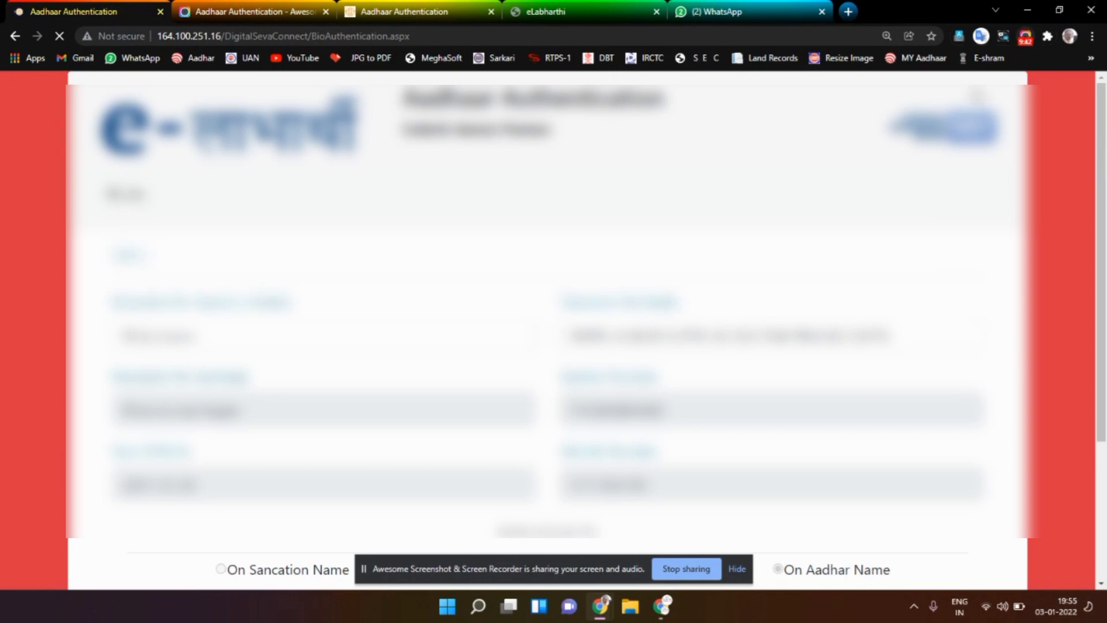
Scroll down the BioAuthentication form and tick the Aadhaar consent declaration checkbox
scroll(140, 319, "down", 3)
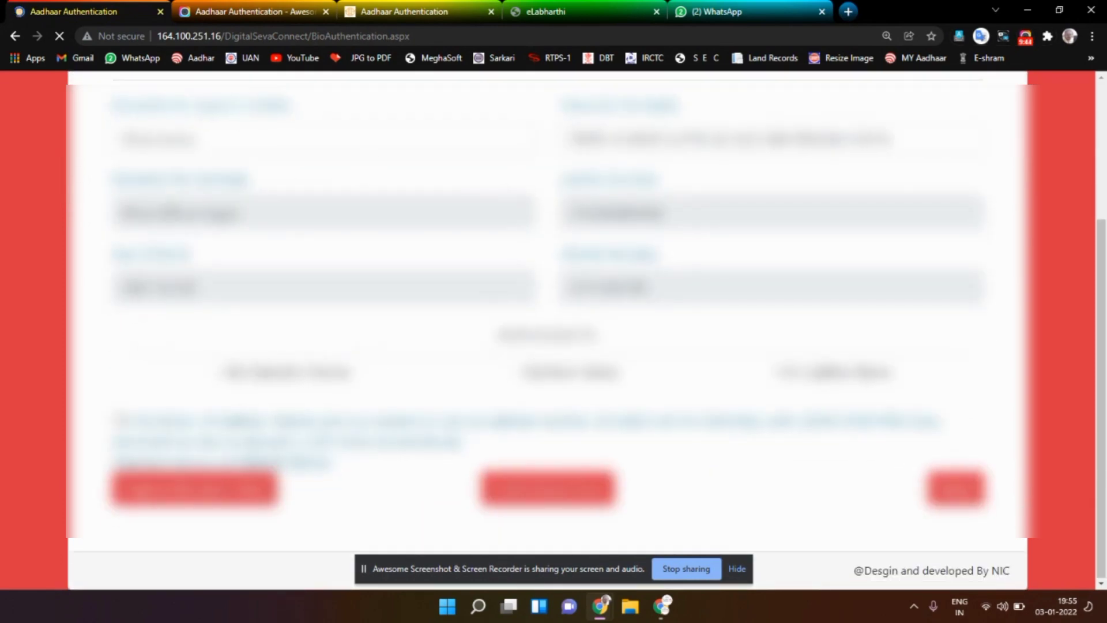
scroll(140, 403, "down", 1)
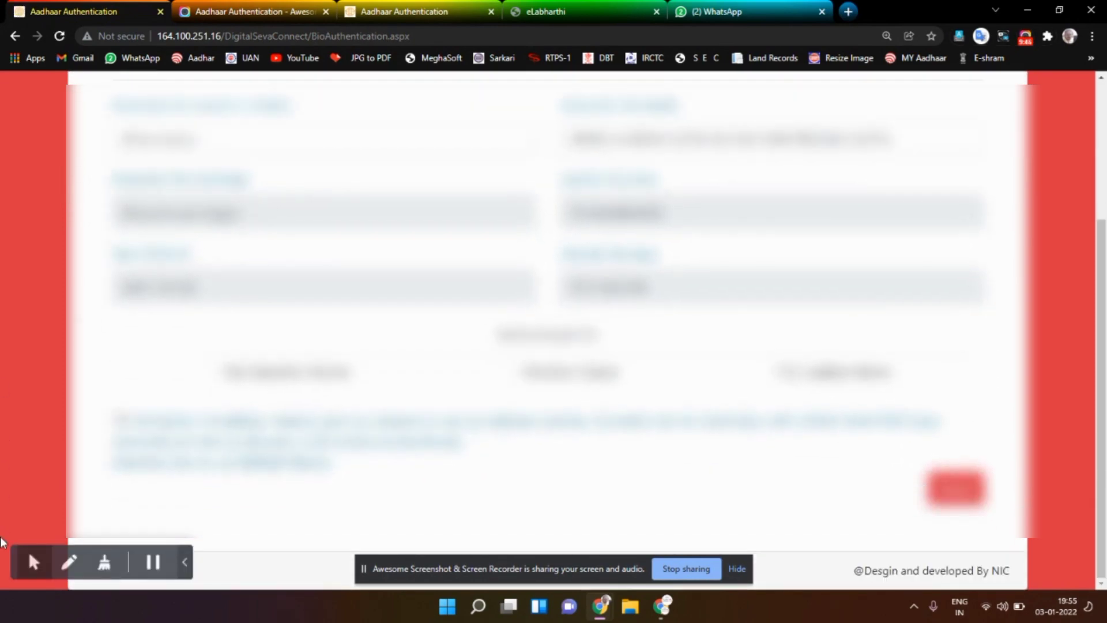
mouse_move(33, 562)
left_click(64, 527)
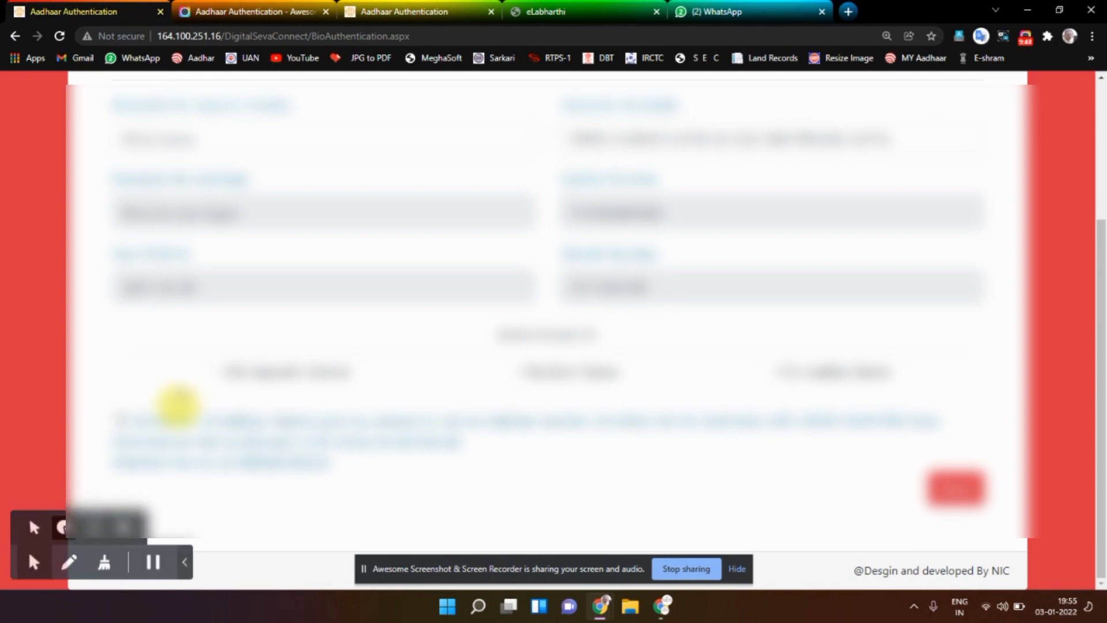
scroll(178, 402, "up", 3)
left_click_drag(314, 309, 109, 314)
scroll(609, 256, "down", 3)
left_click_drag(718, 163, 539, 185)
scroll(462, 208, "down", 1)
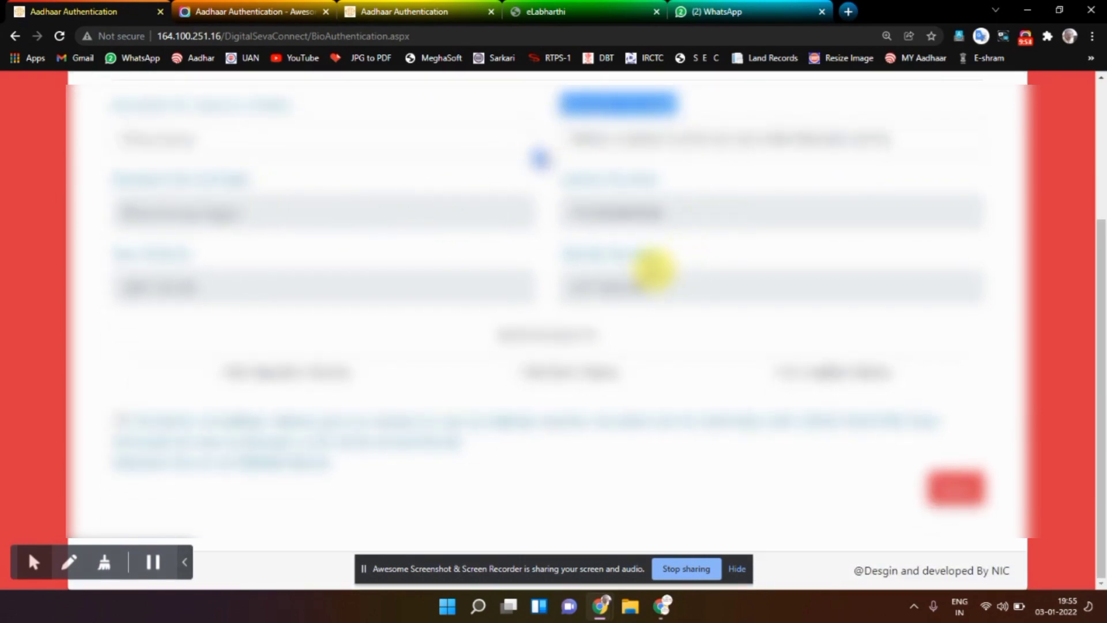
scroll(648, 267, "up", 1)
left_click(670, 247)
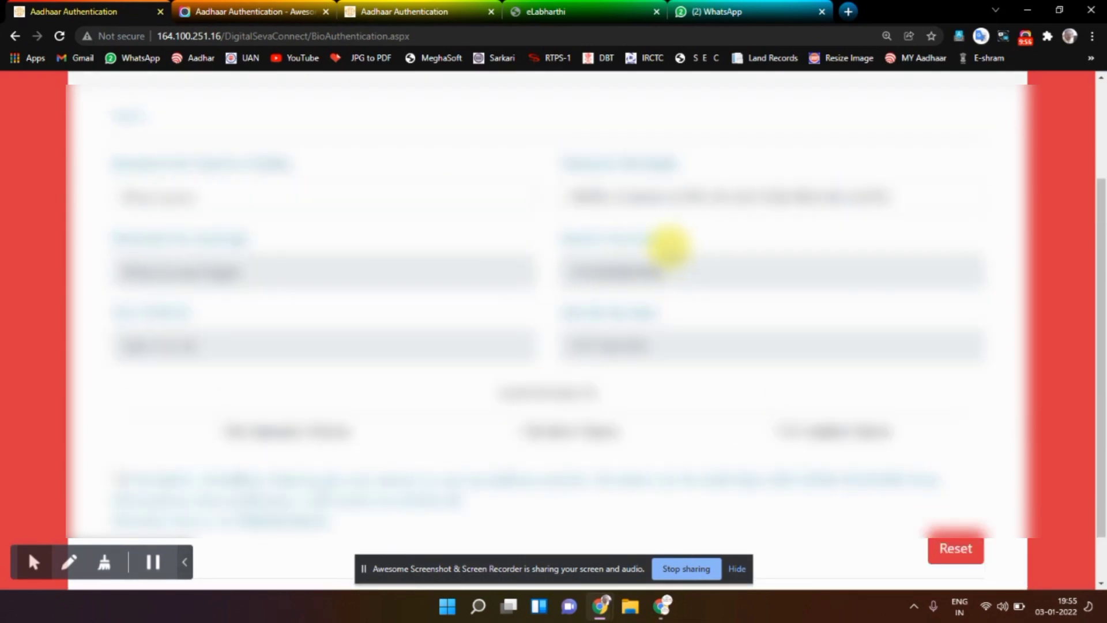
scroll(678, 245, "down", 1)
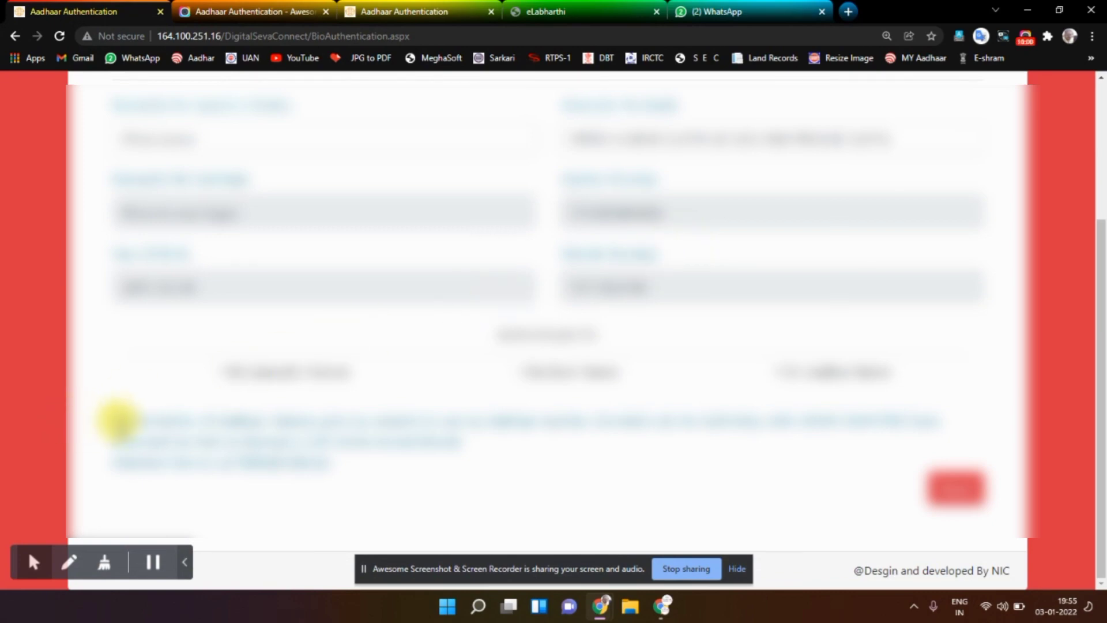
left_click(118, 419)
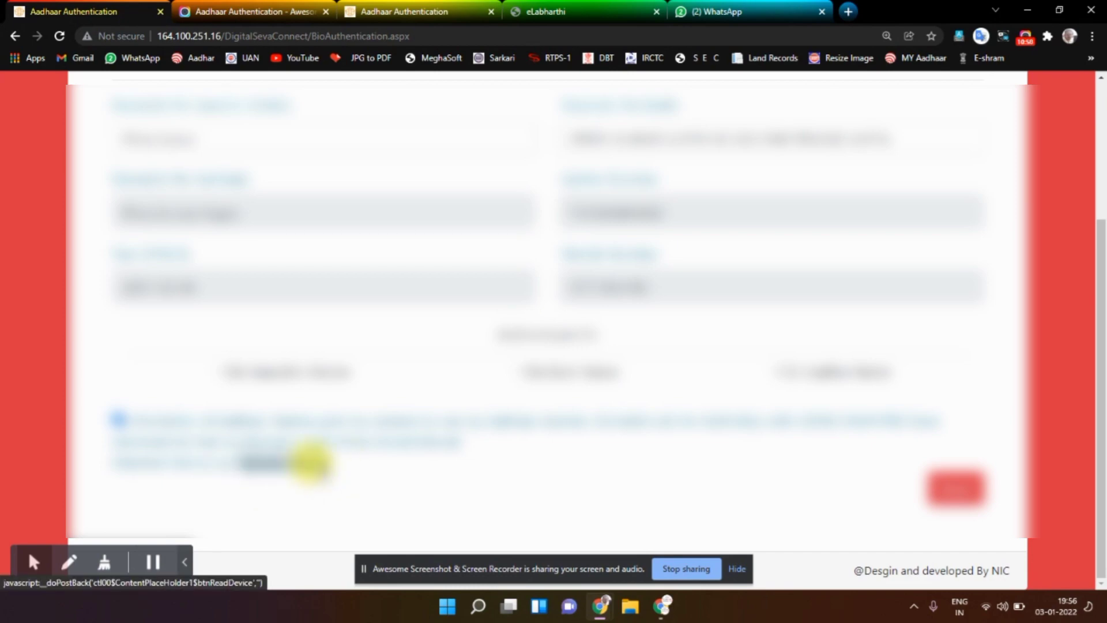
Request the beneficiary's biometric reading via Read Device, then check the eLabharthi tab and return
left_click(310, 462)
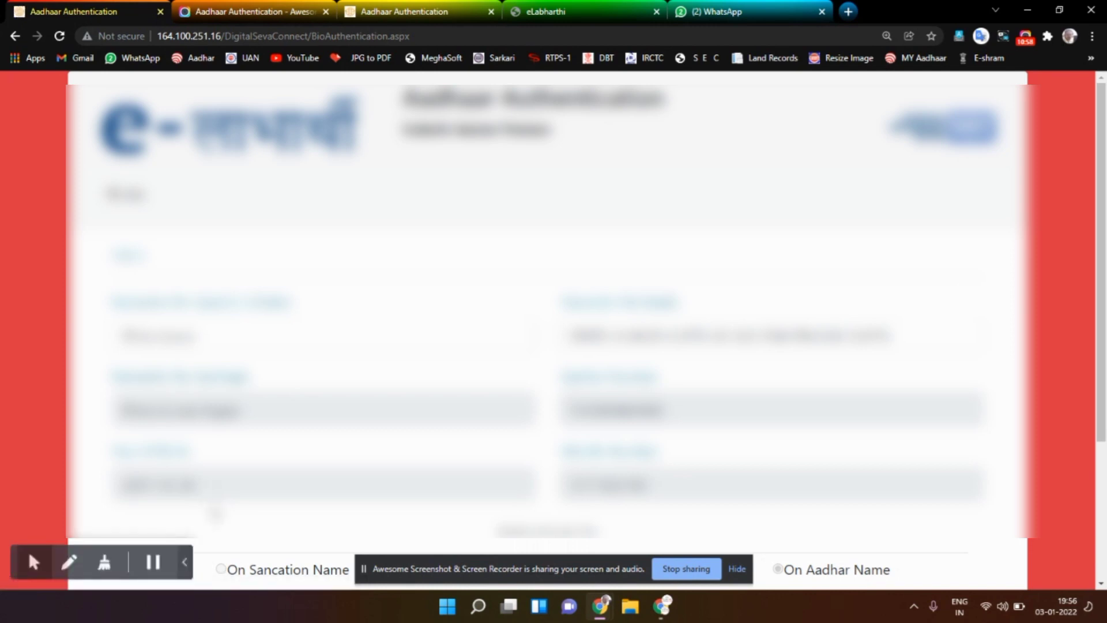
scroll(216, 512, "down", 4)
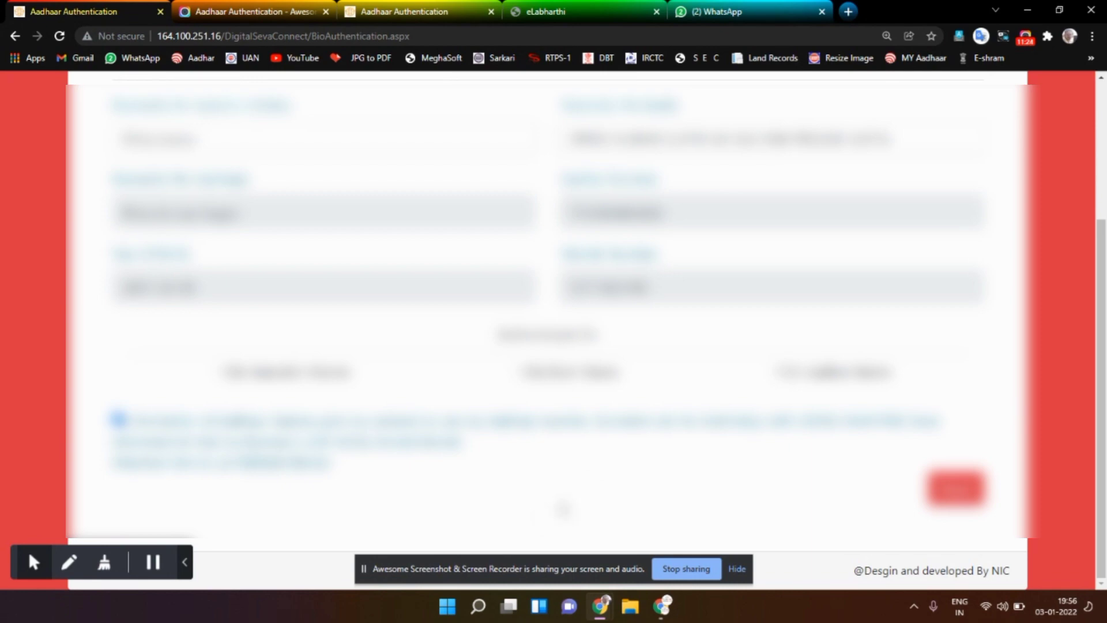
left_click(548, 10)
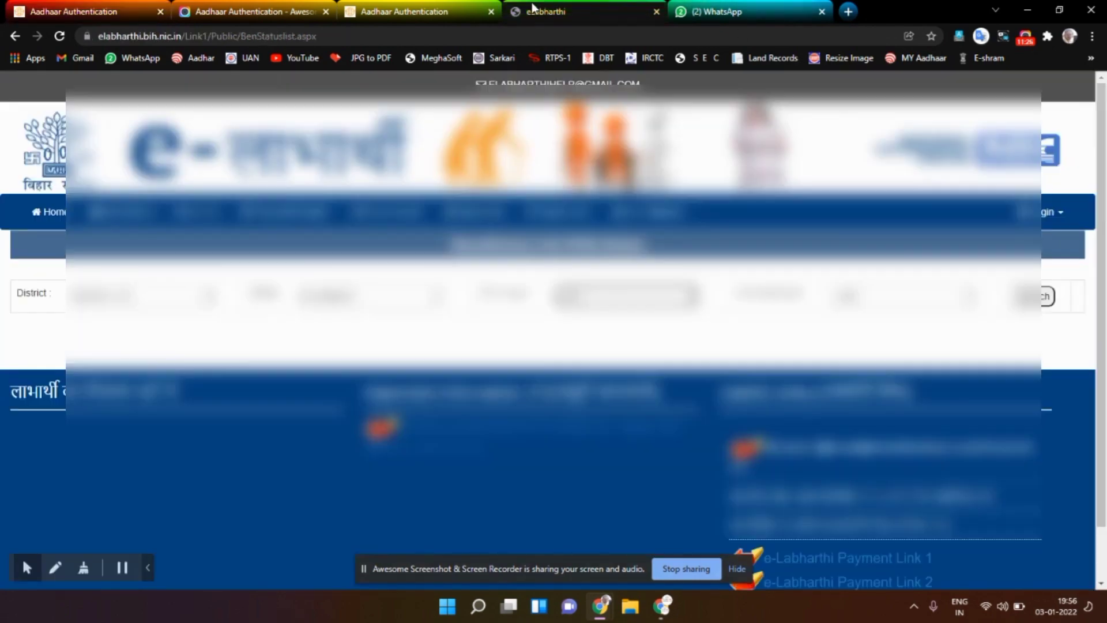
left_click(110, 10)
Highlight and then clear the Bio Authentication page title and subtitle
scroll(340, 278, "up", 2)
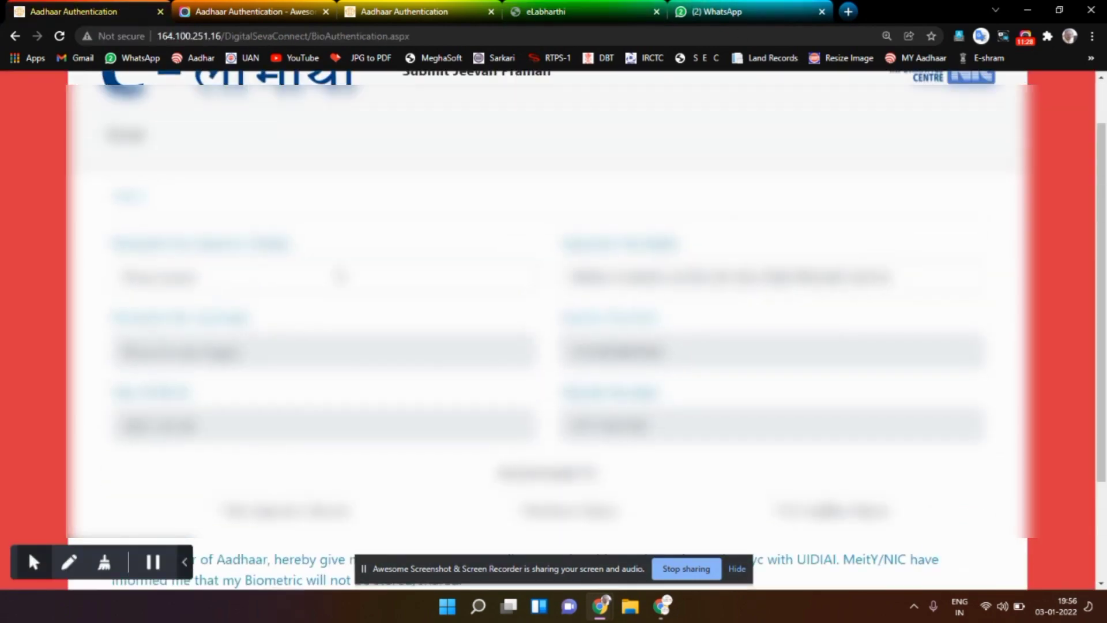
scroll(341, 272, "up", 1)
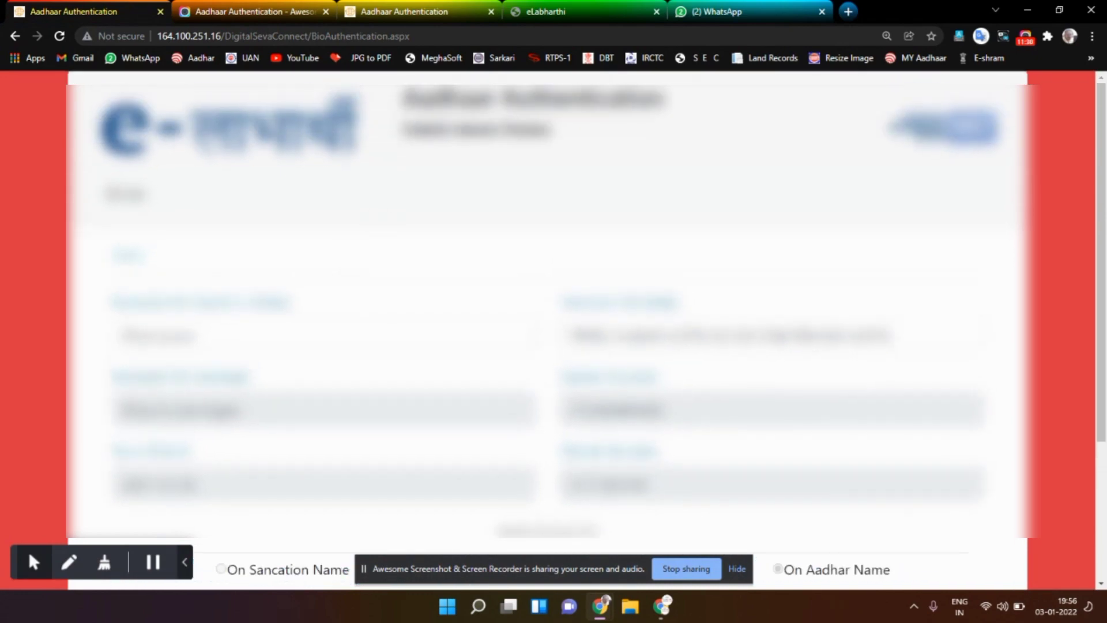
left_click_drag(411, 99, 542, 130)
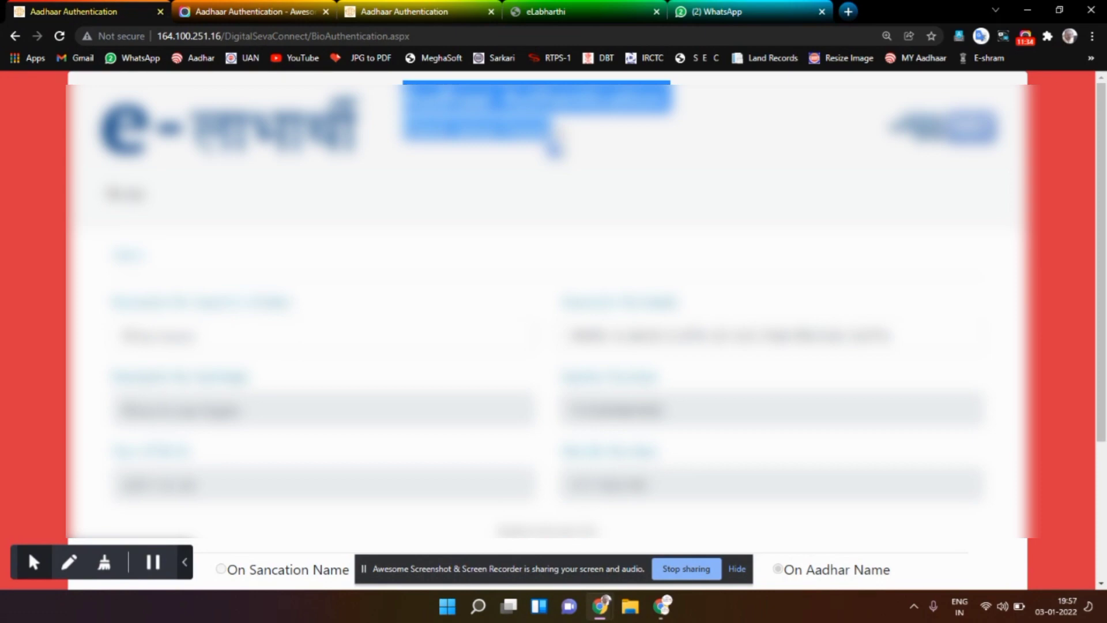
left_click(553, 149)
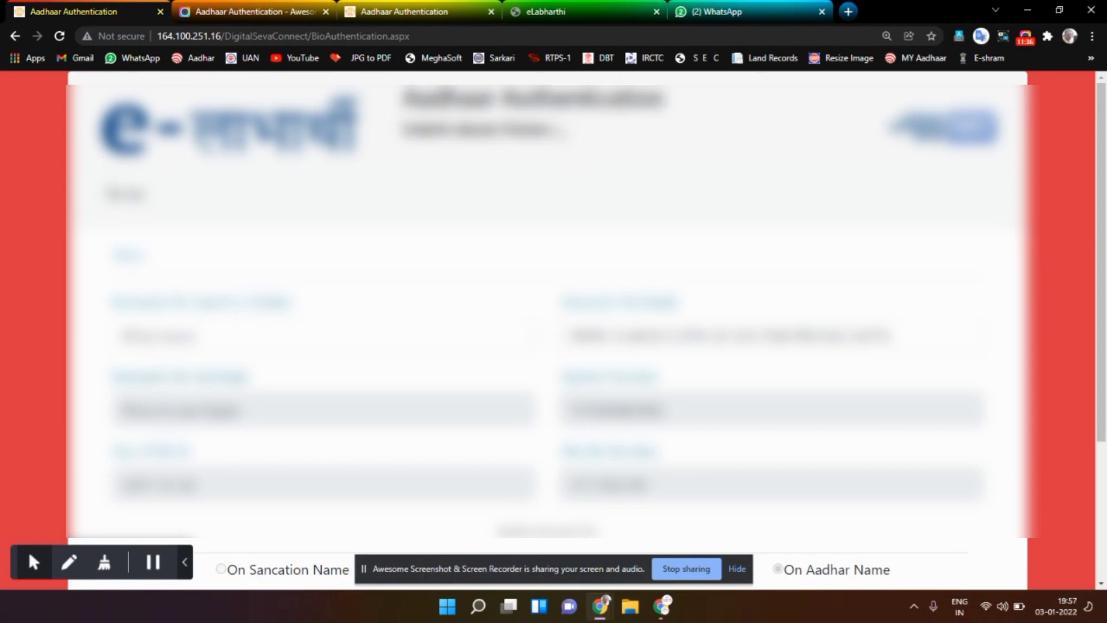